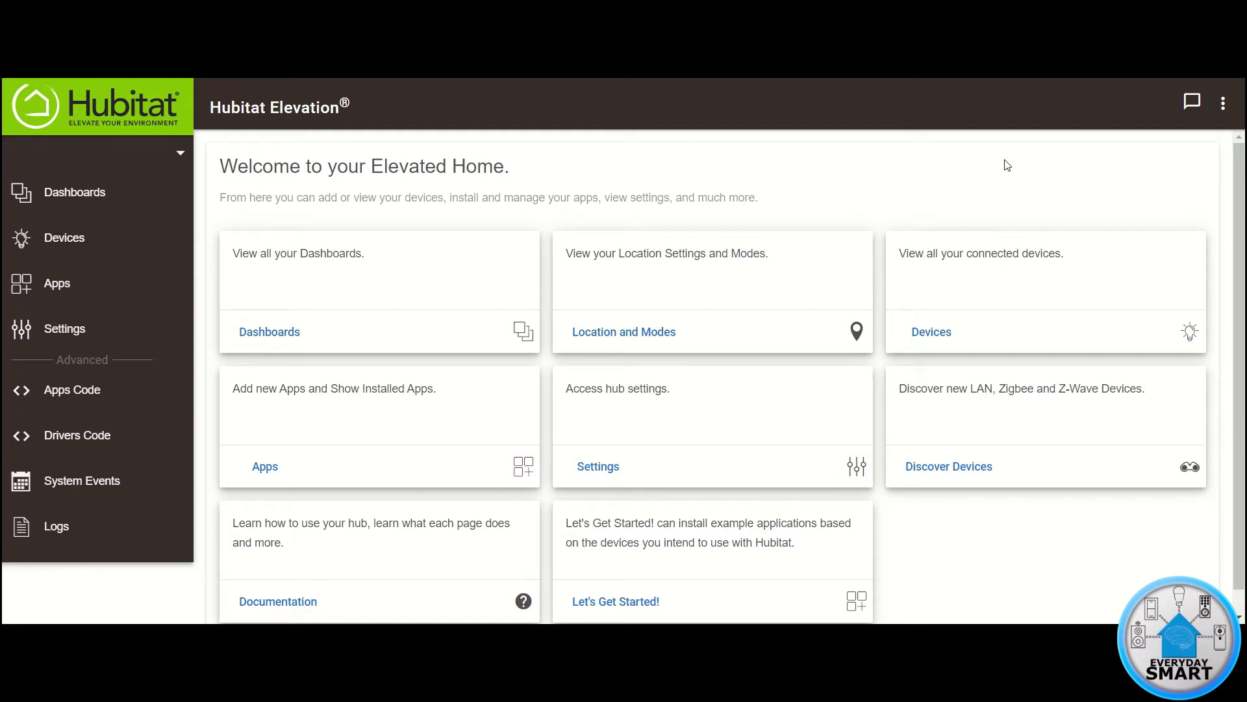
Open the Rule Machine app from the Apps list
click(262, 470)
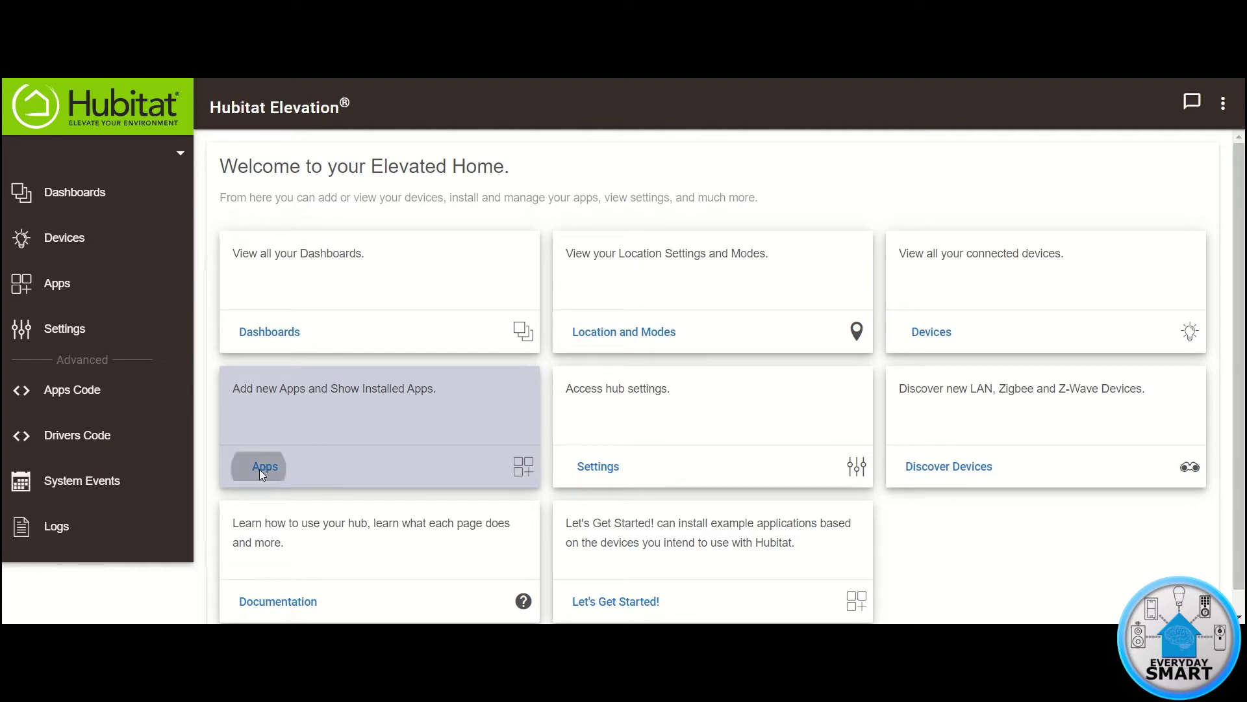
scroll(262, 475, down, 2)
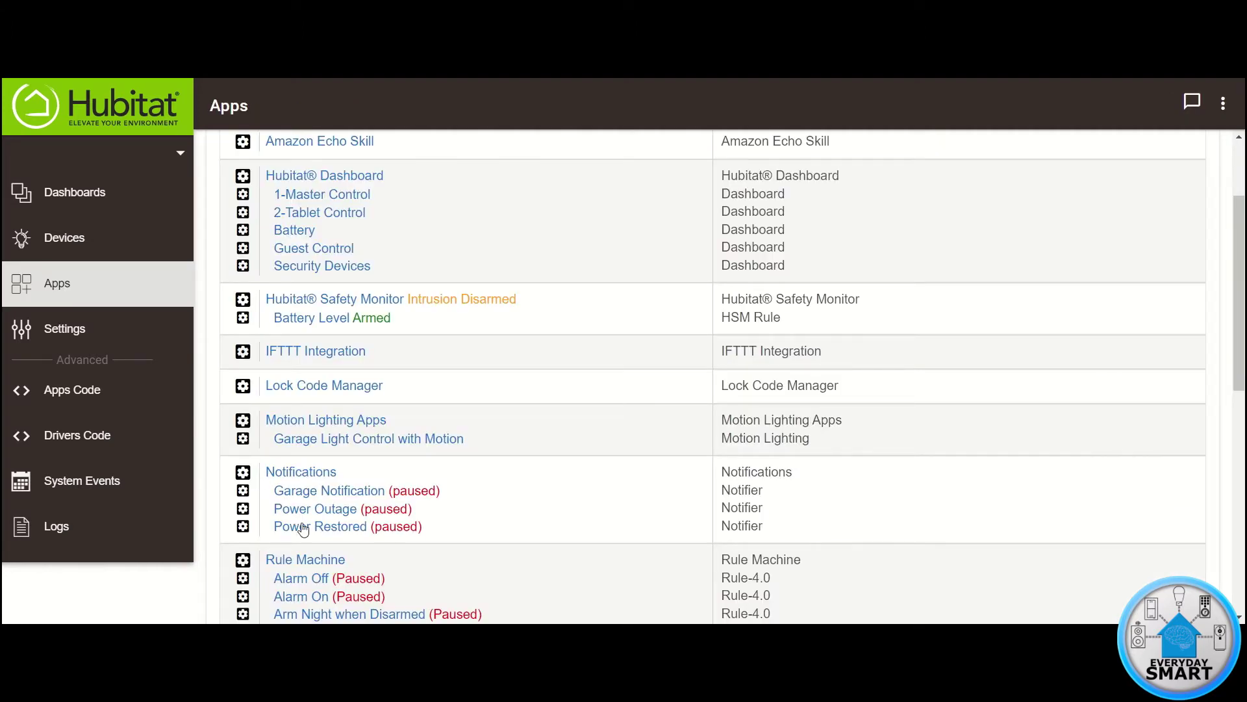
click(299, 561)
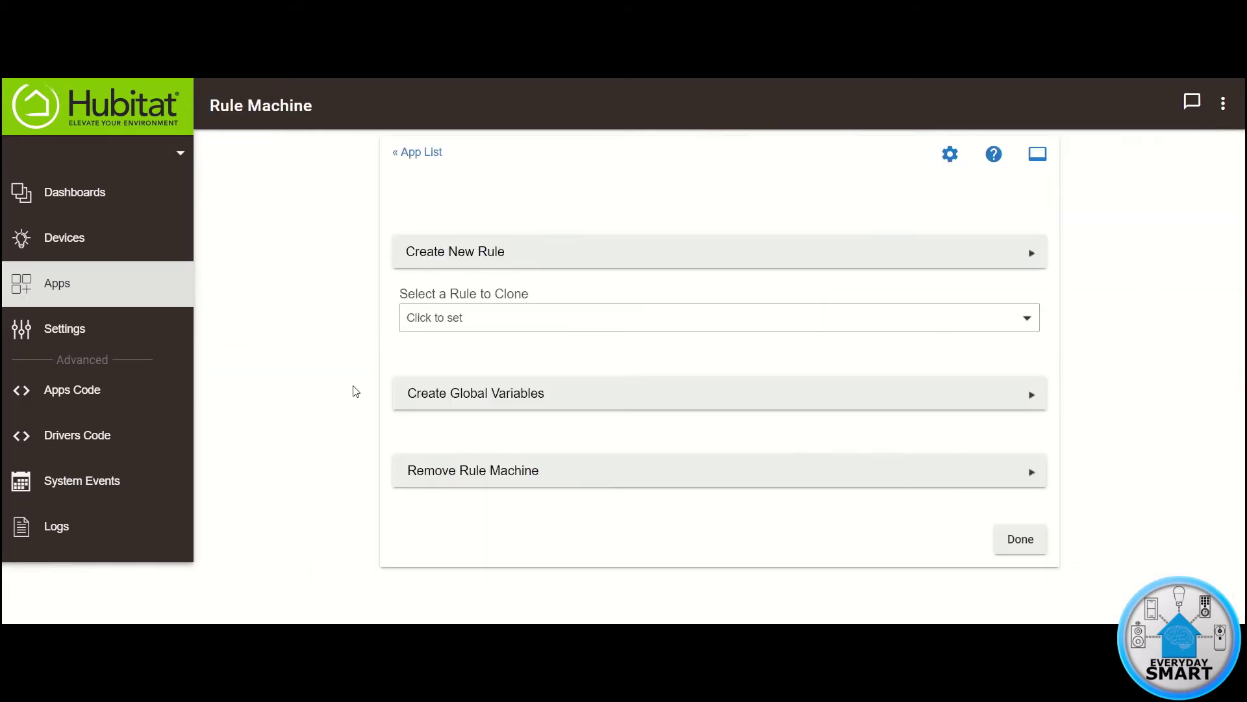
Create a new rule named 'Arm at Night if Disarmed'
click(455, 251)
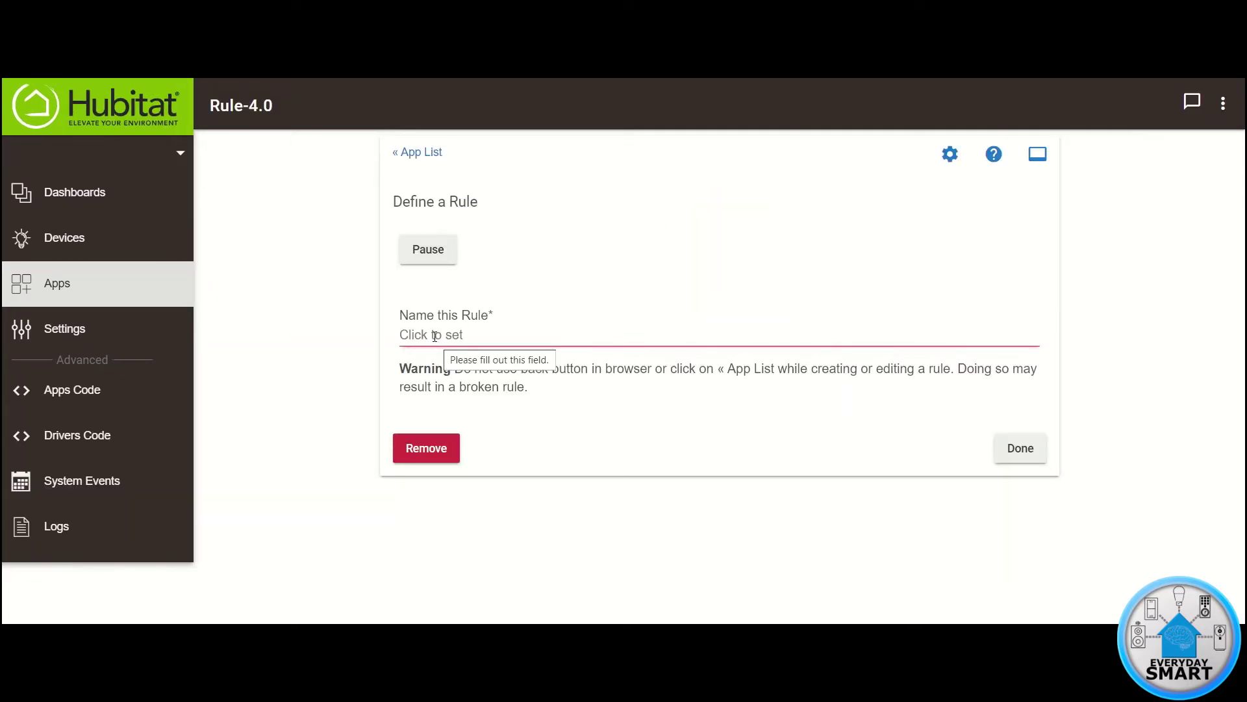
click(435, 336)
text(Arm at Night if Disarmed)
key(Return)
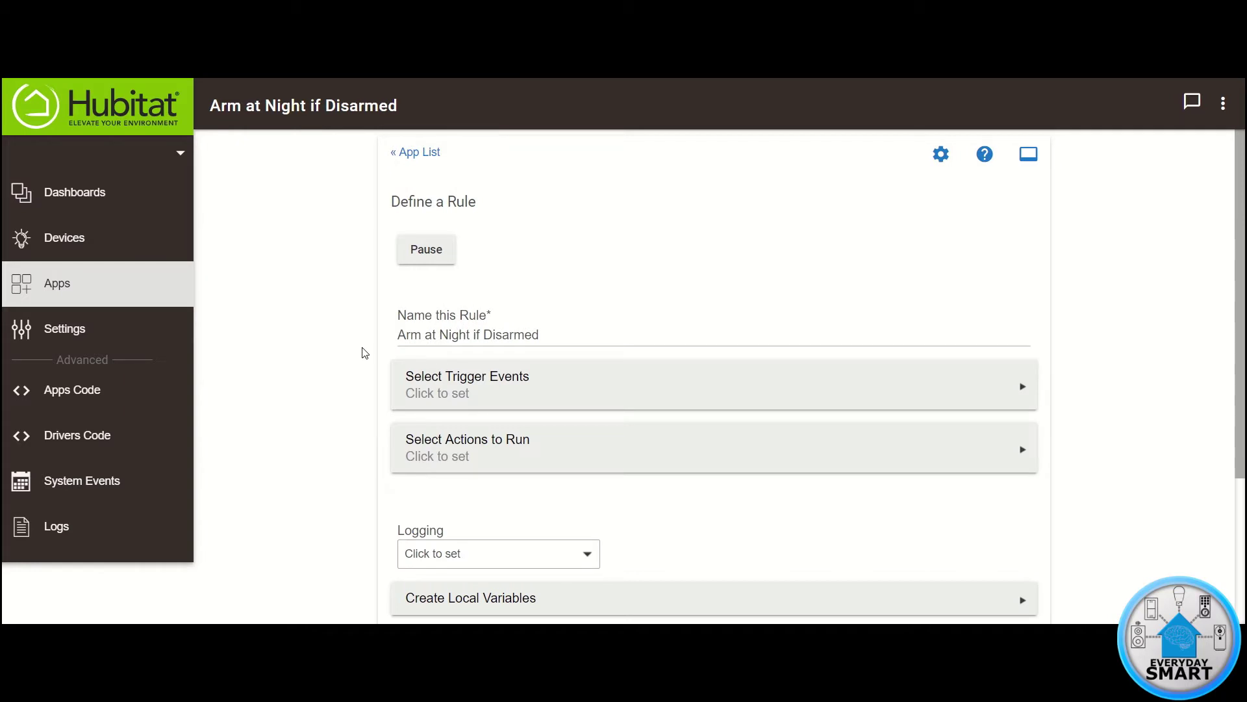
Add a trigger event with Certain Time as its capability
click(494, 383)
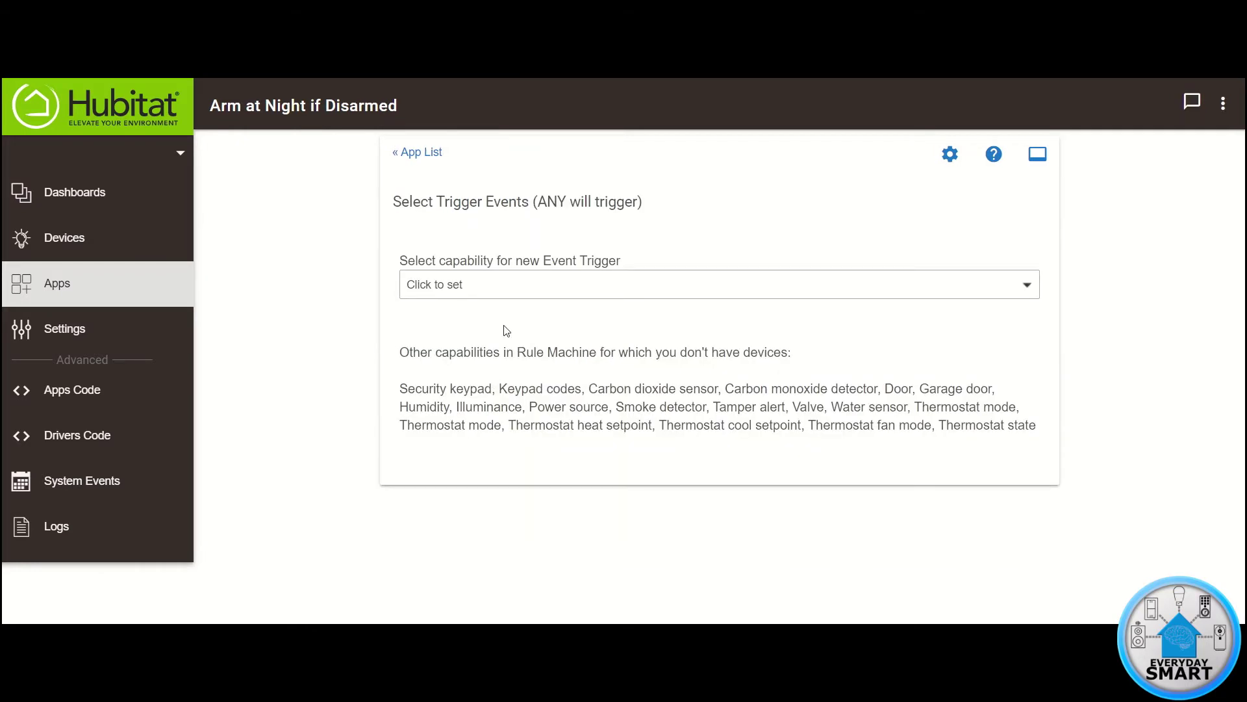
click(512, 285)
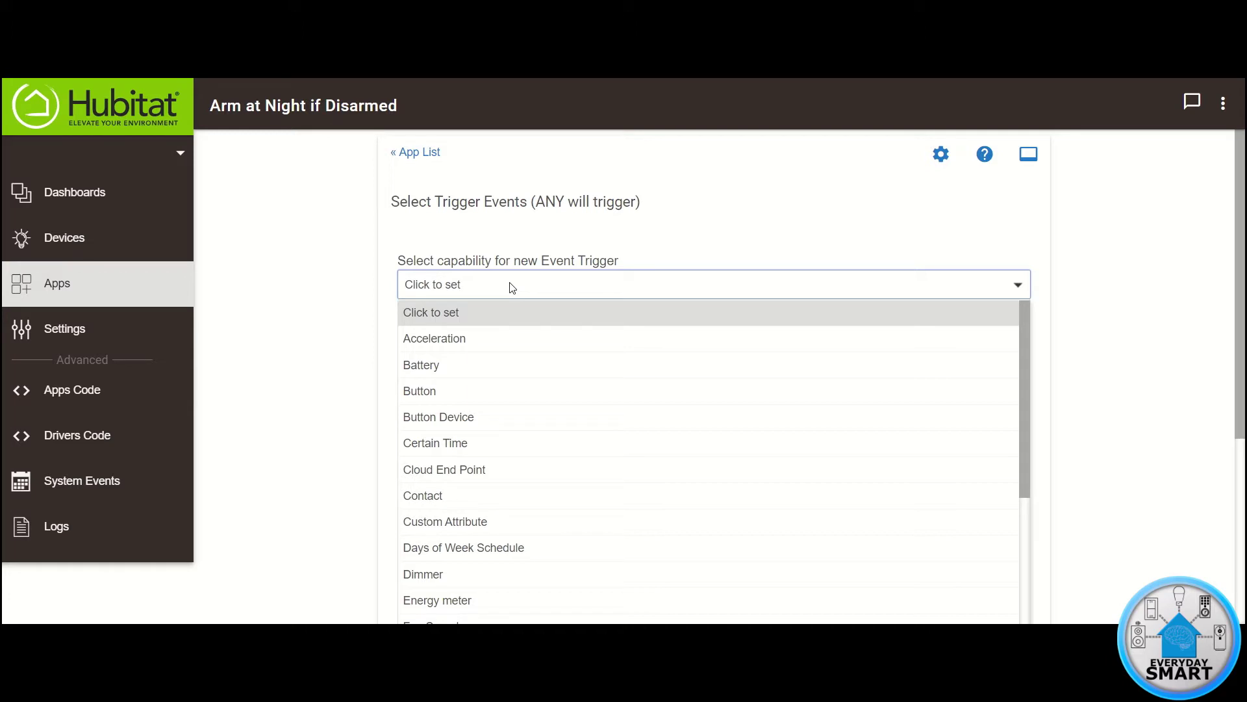
scroll(507, 387, down, 6)
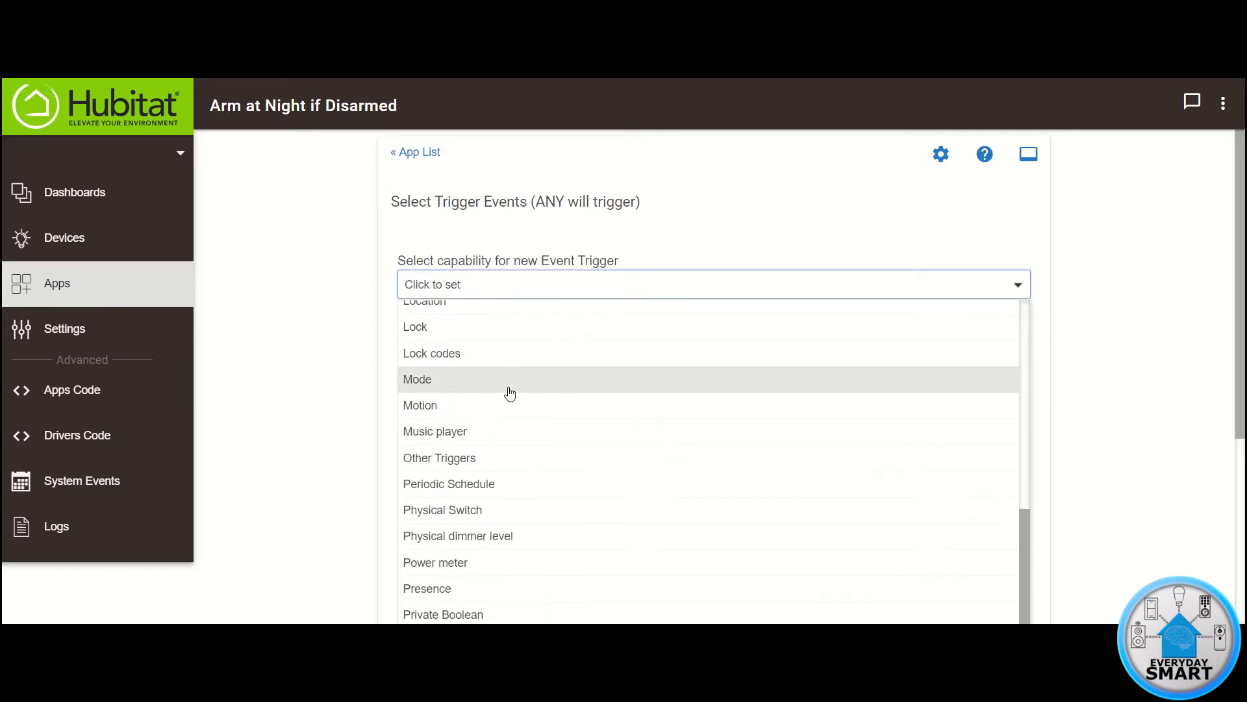
scroll(510, 393, up, 5)
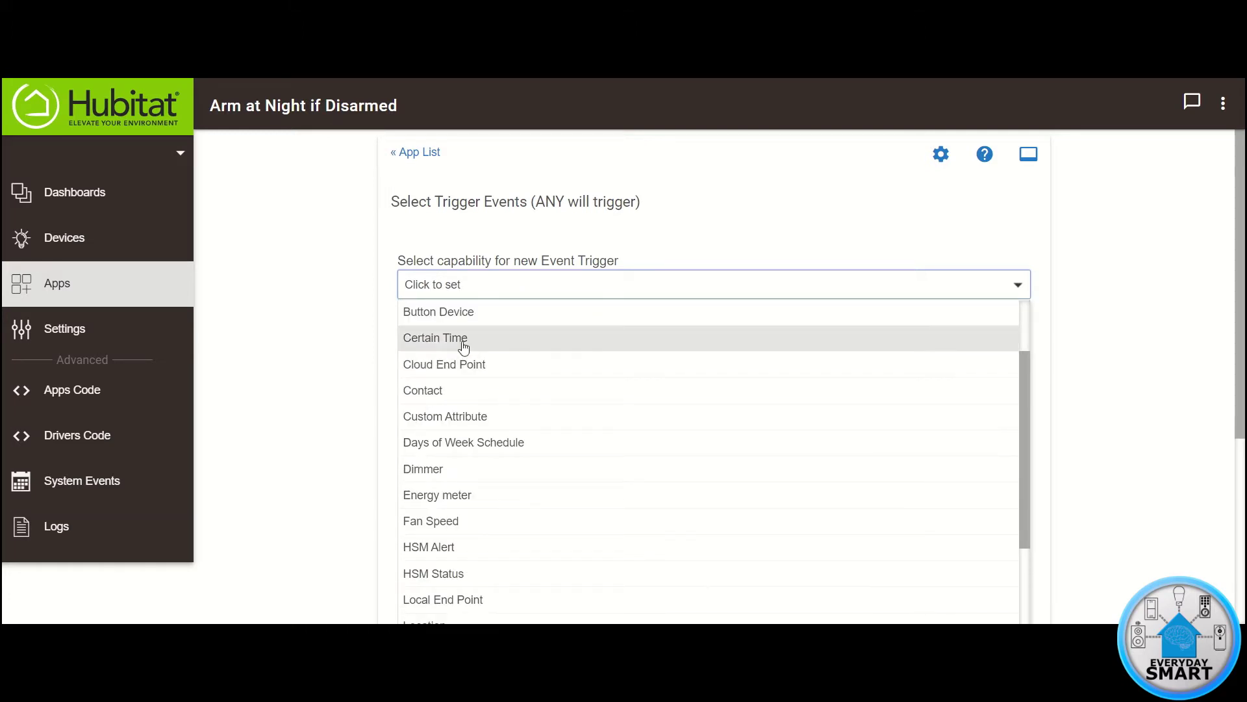
click(461, 345)
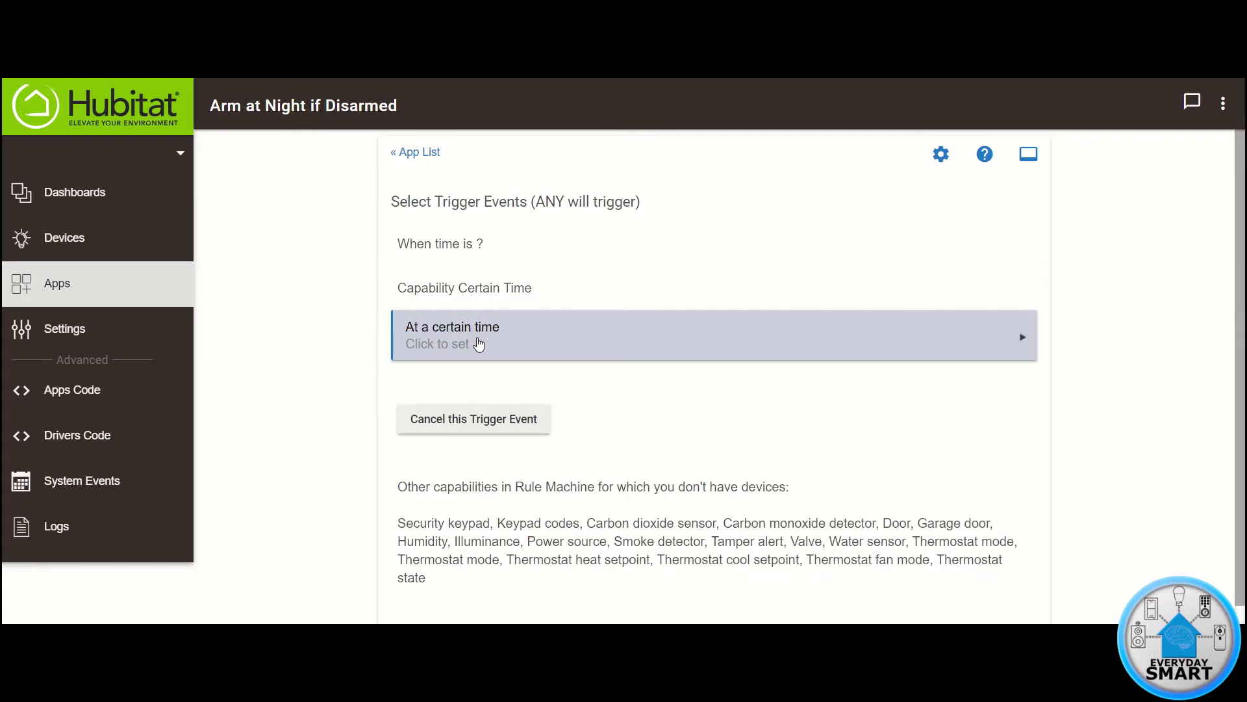
Set the trigger to a specific time of 9:00 PM
click(473, 343)
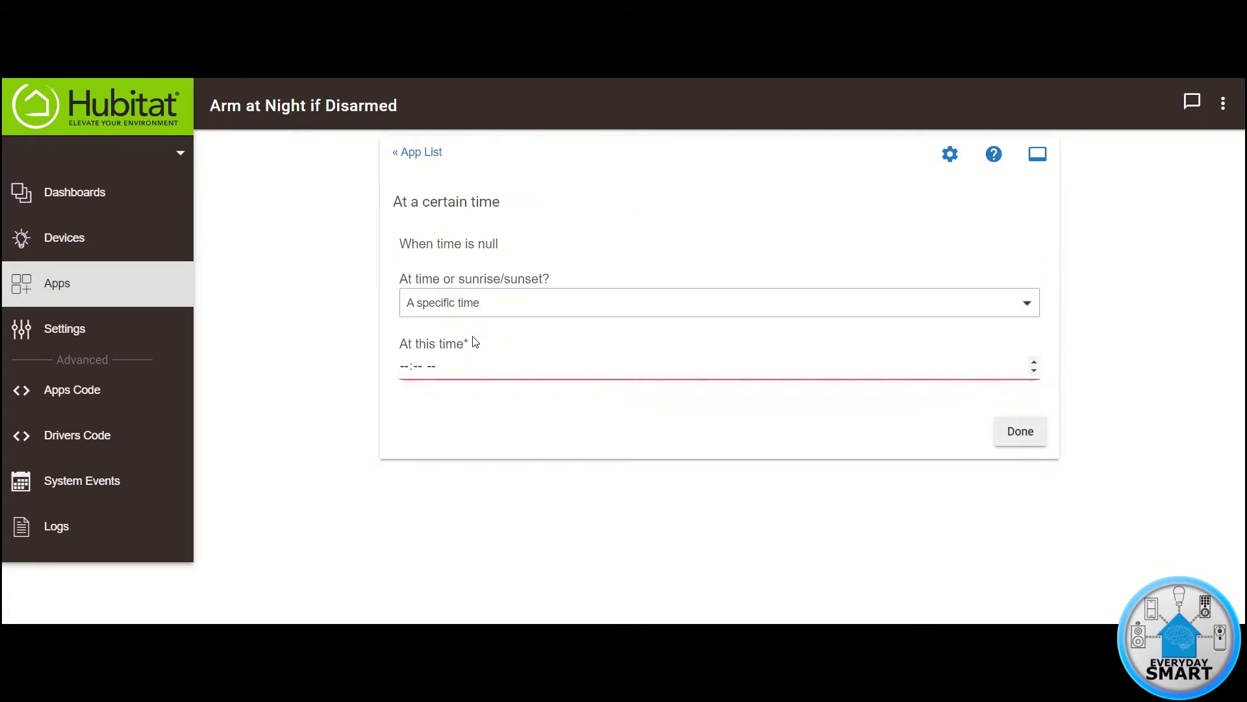
click(450, 304)
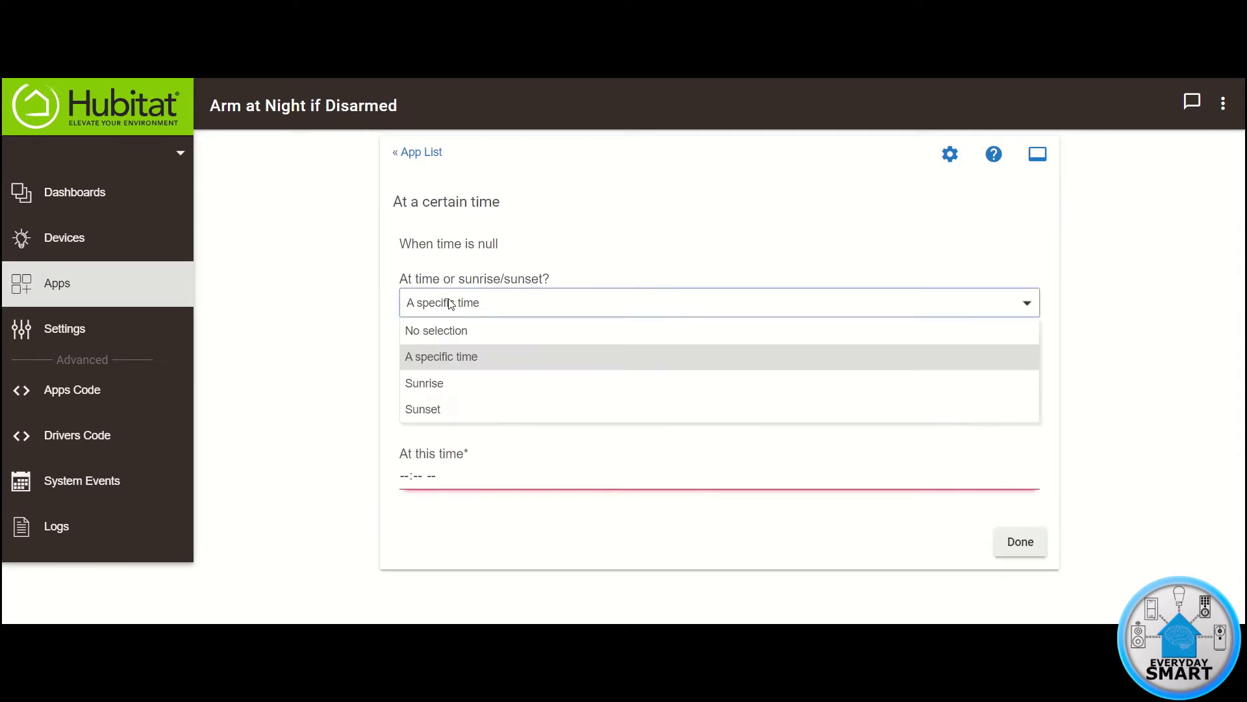
click(451, 356)
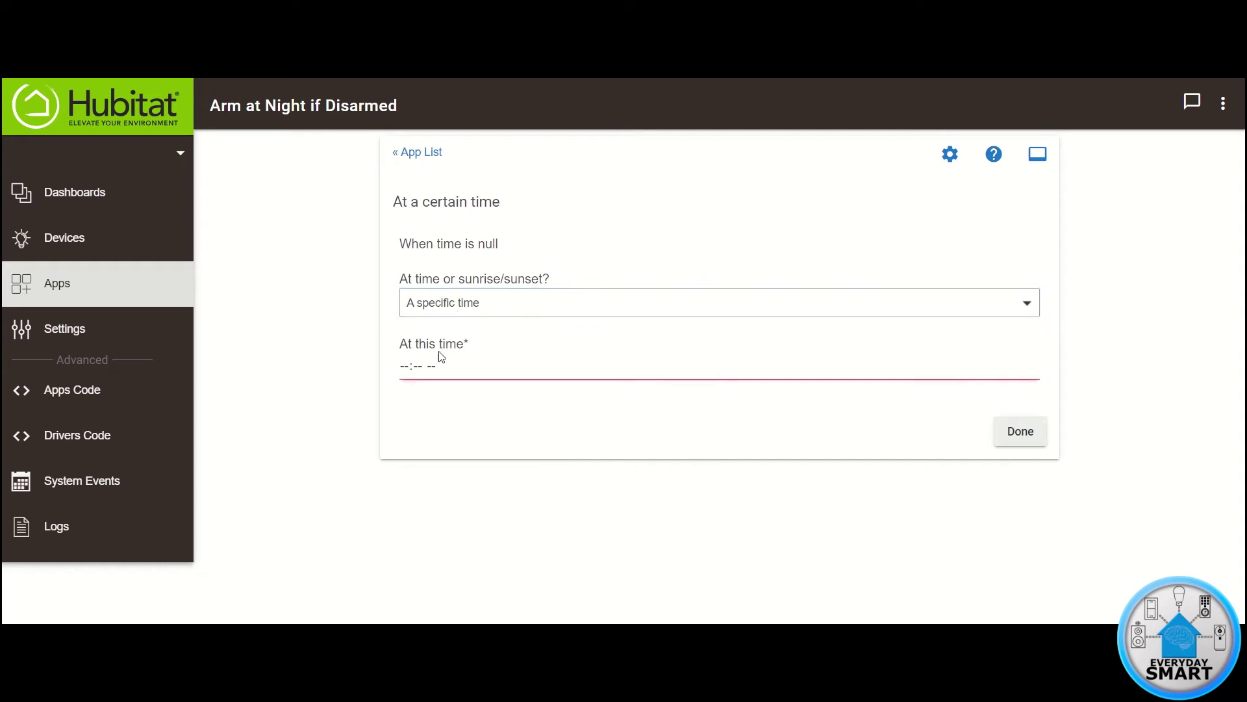
click(406, 366)
text(0900p)
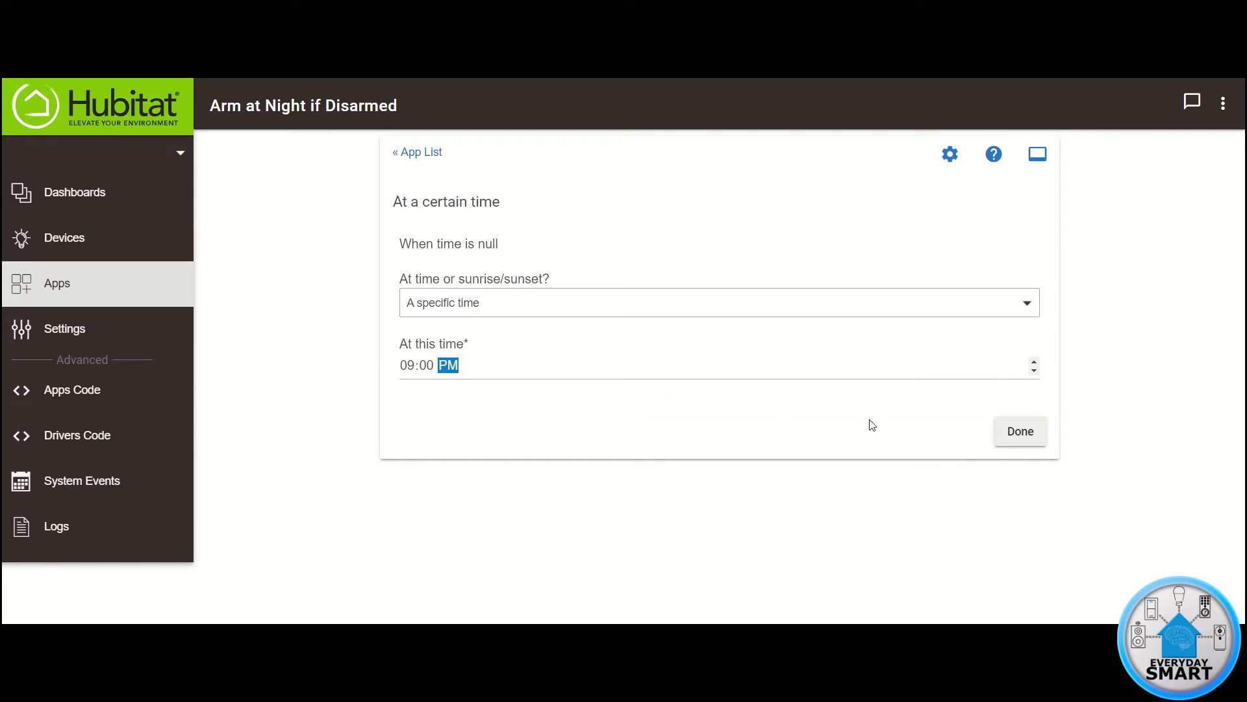
click(1022, 434)
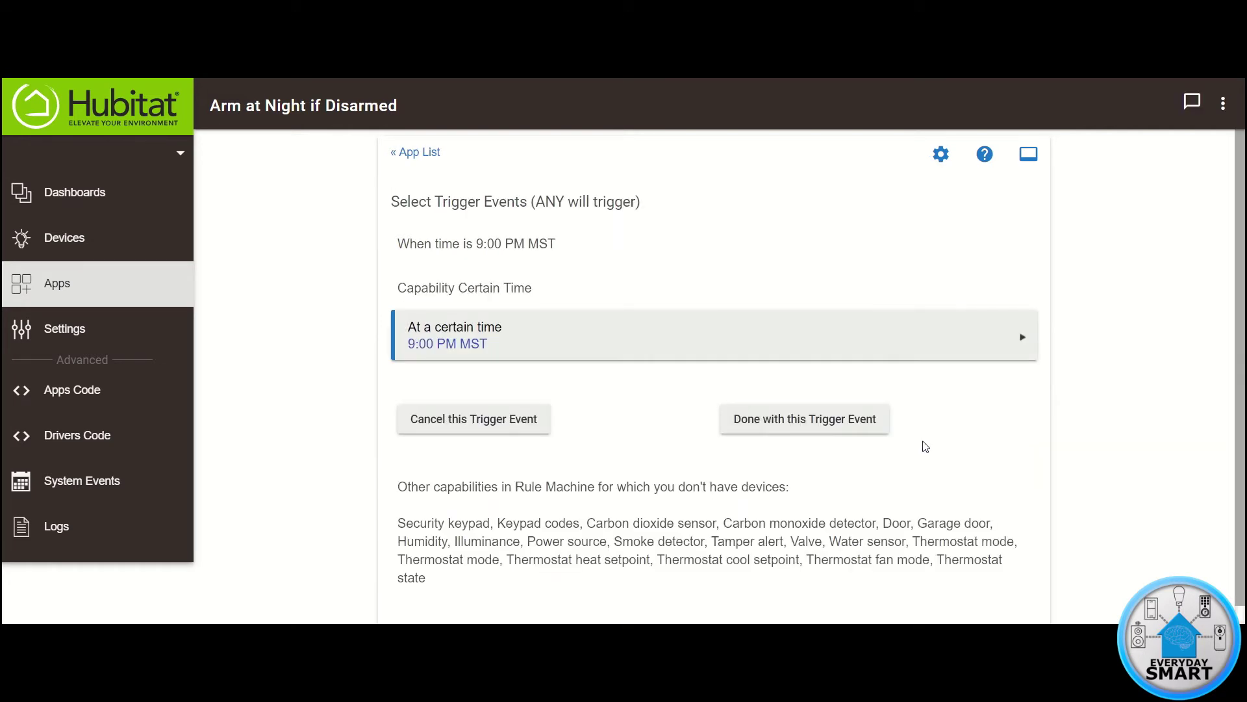
Finish the 9:00 PM trigger and add Certain Time triggers for 10:00 PM and 11:00 PM
click(806, 424)
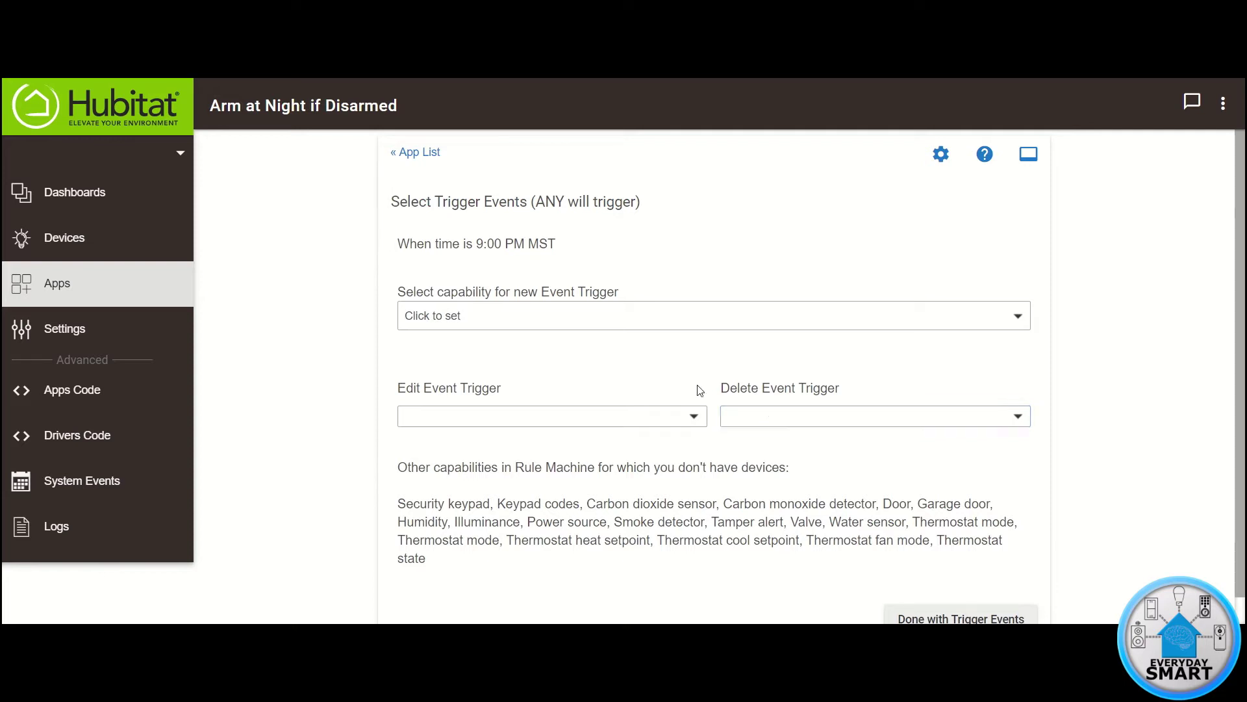
click(552, 316)
click(429, 446)
click(466, 357)
click(403, 366)
text(1000)
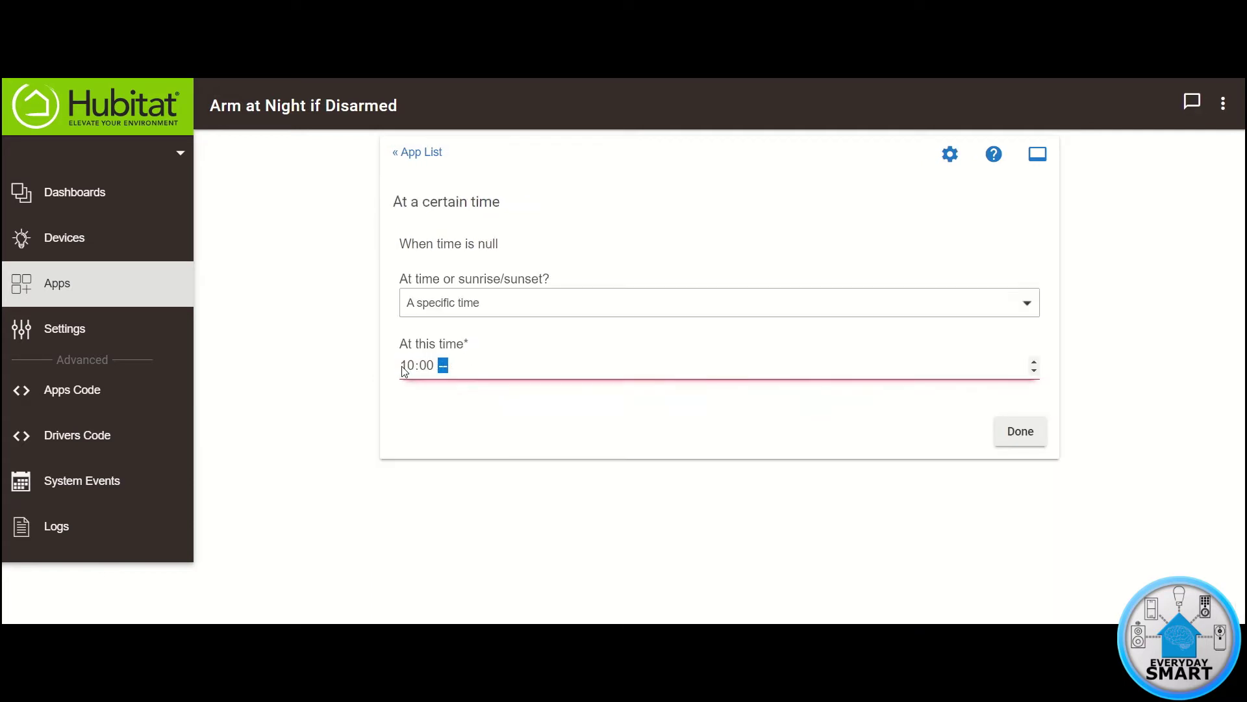
text(p)
click(1016, 432)
click(509, 334)
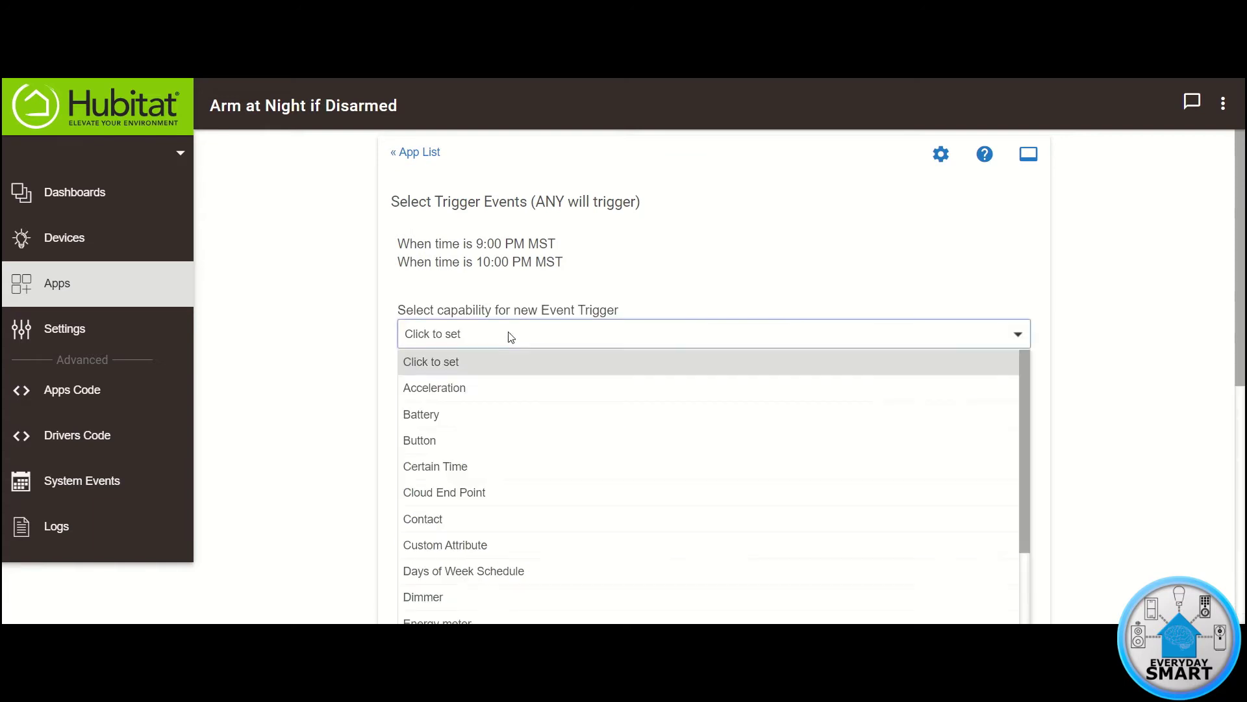
click(429, 465)
click(450, 375)
text(1100p)
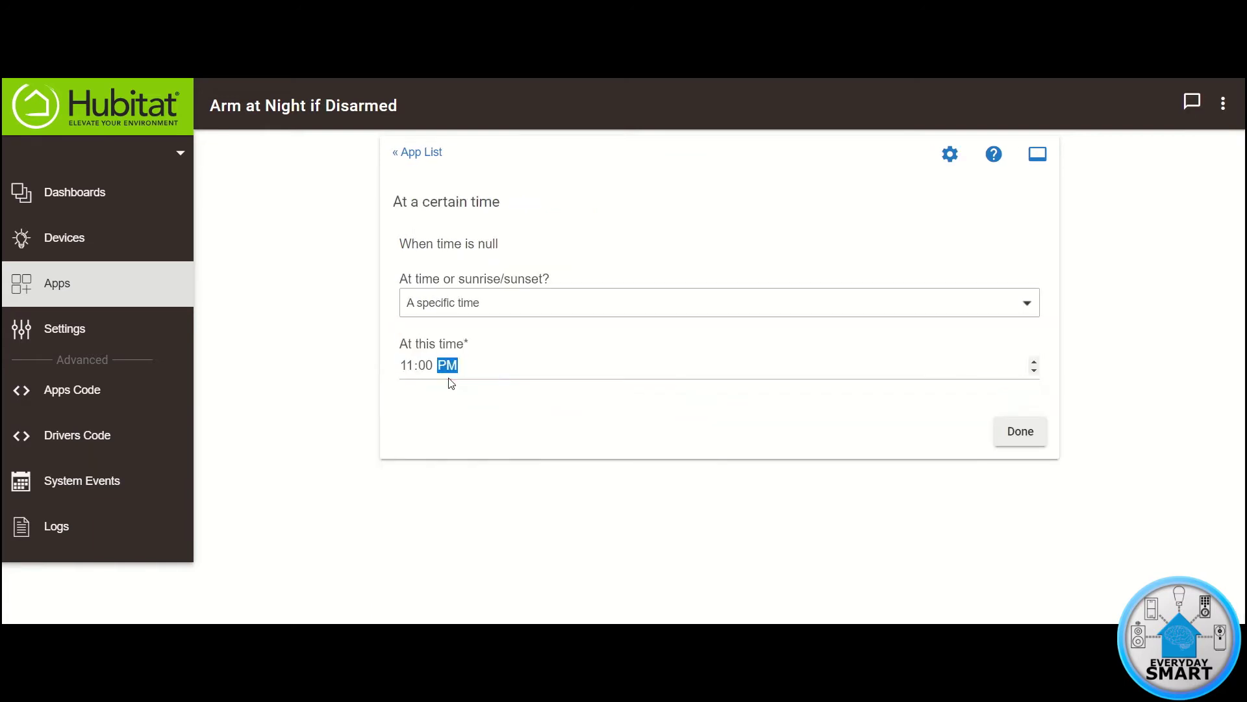
click(1019, 433)
Add Certain Time triggers for 12:00 AM and 1:00 AM
click(441, 351)
click(435, 485)
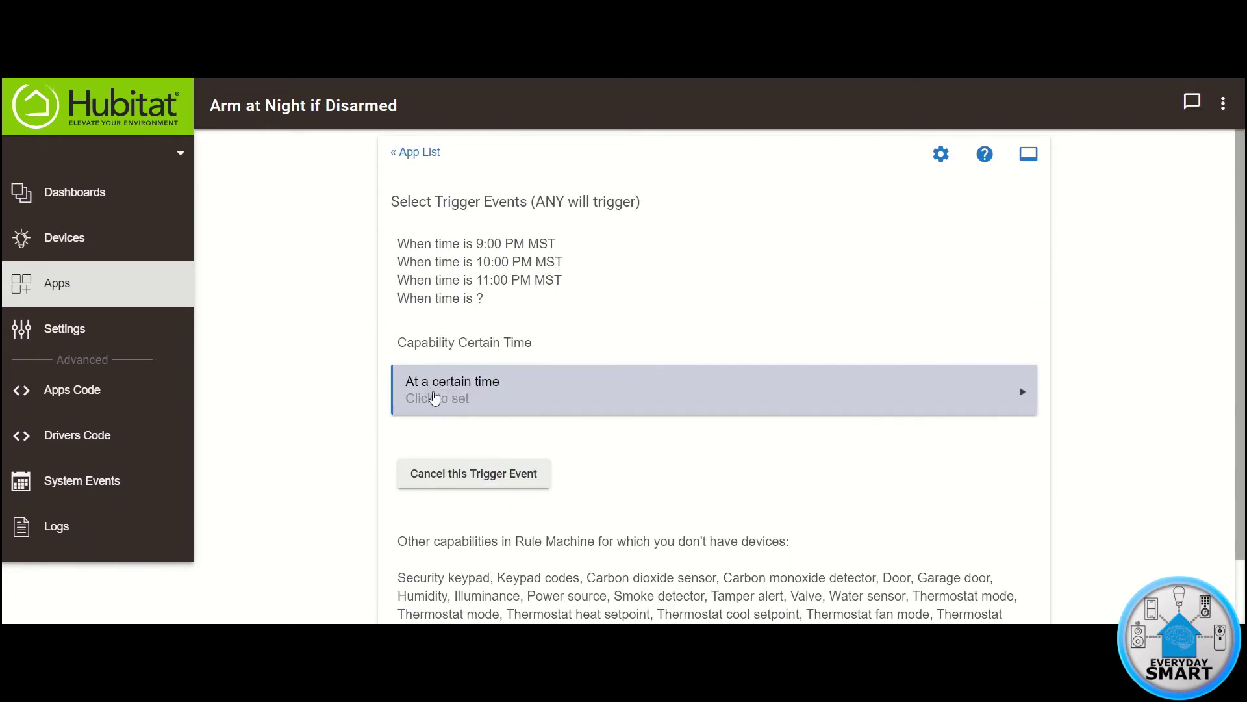
click(409, 366)
text(1200a)
click(1014, 433)
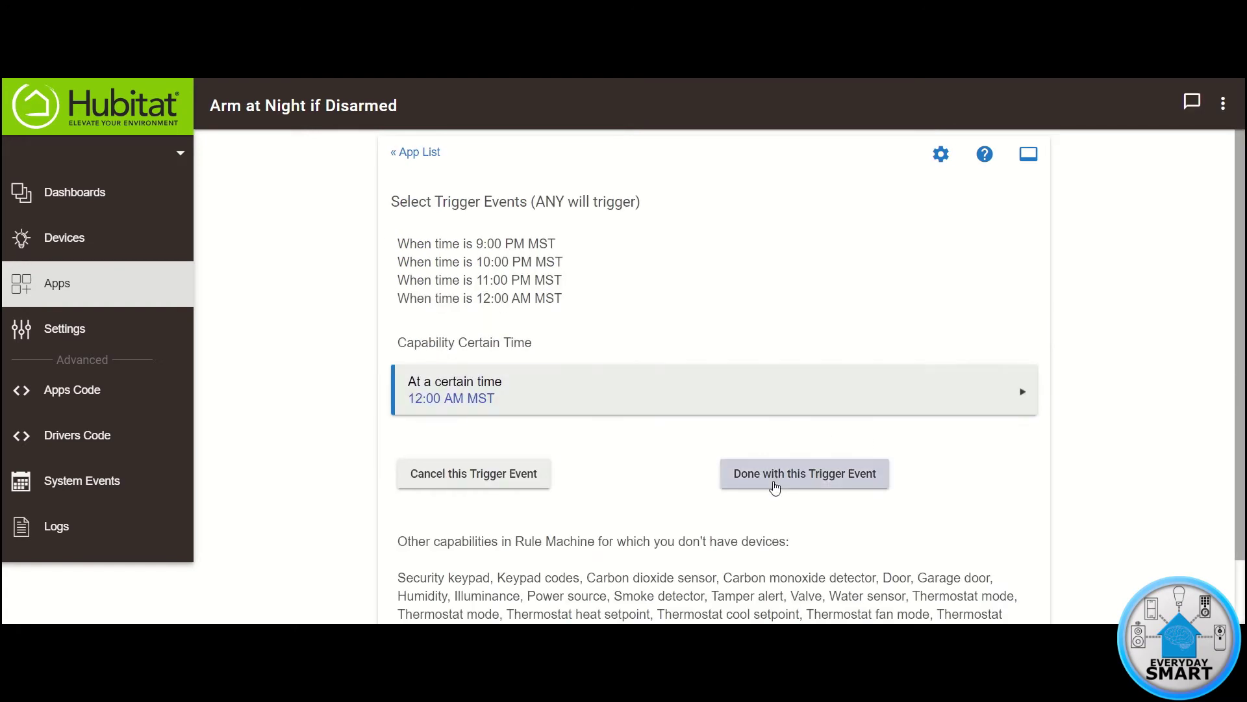
click(747, 475)
click(441, 368)
click(448, 501)
click(409, 365)
text(100a)
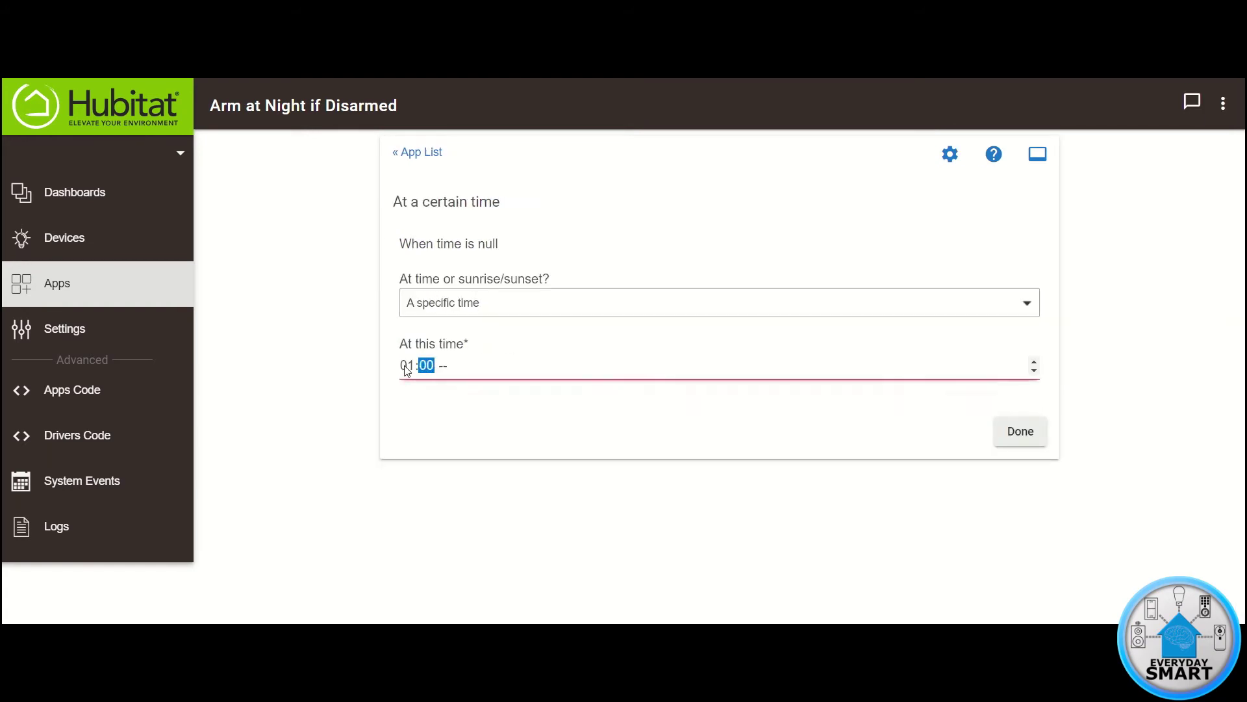
click(1019, 431)
click(764, 497)
Add the final Certain Time triggers for 2:00 AM and 3:00 AM
click(455, 387)
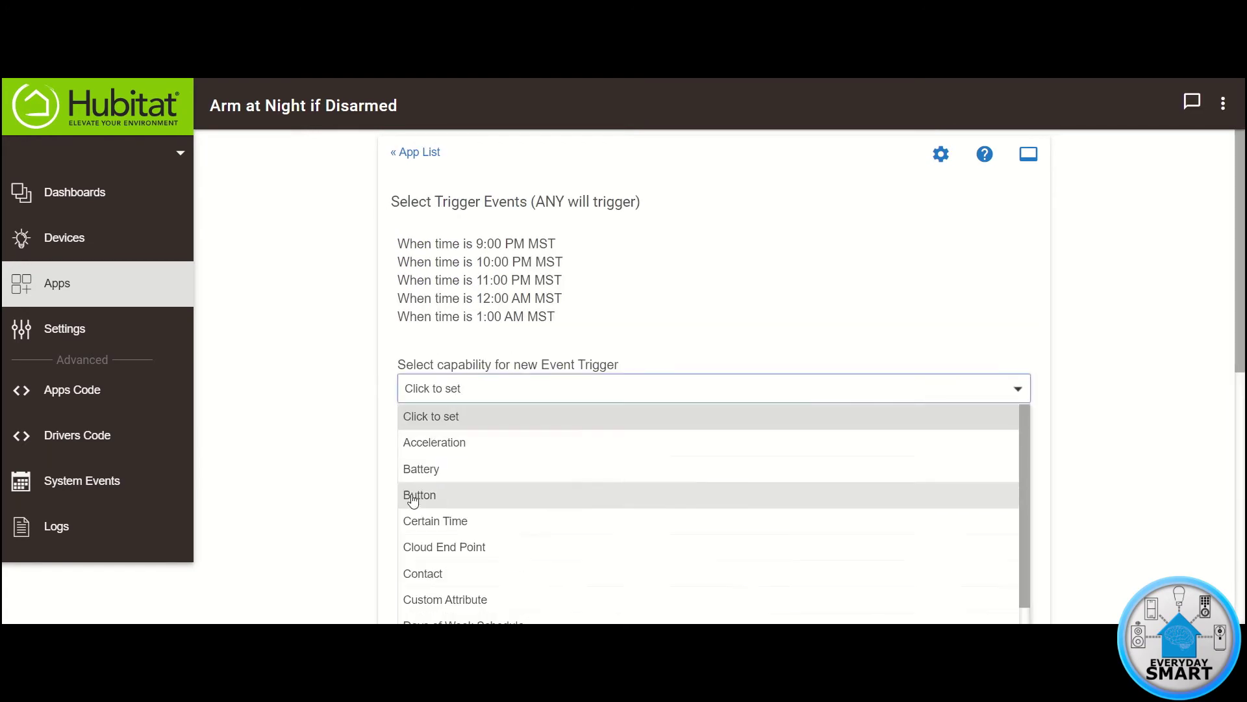
click(441, 521)
click(409, 365)
text(200a)
click(1020, 432)
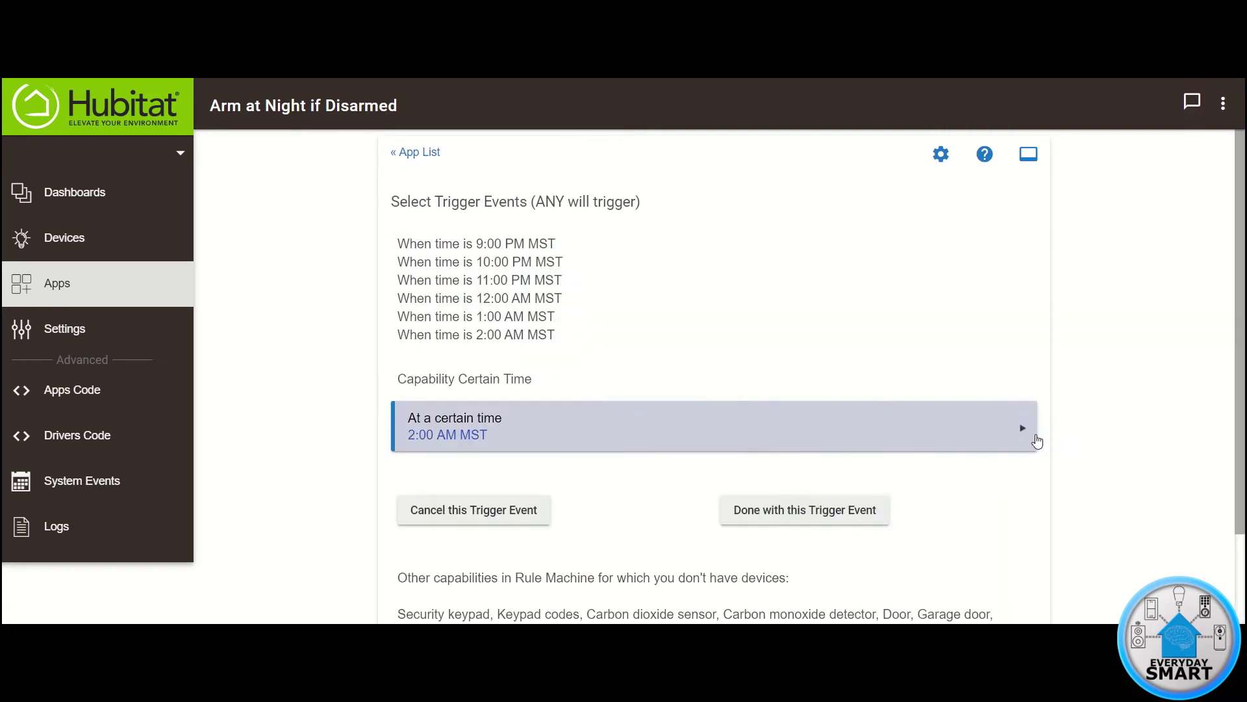
click(805, 512)
click(448, 406)
click(449, 540)
click(410, 365)
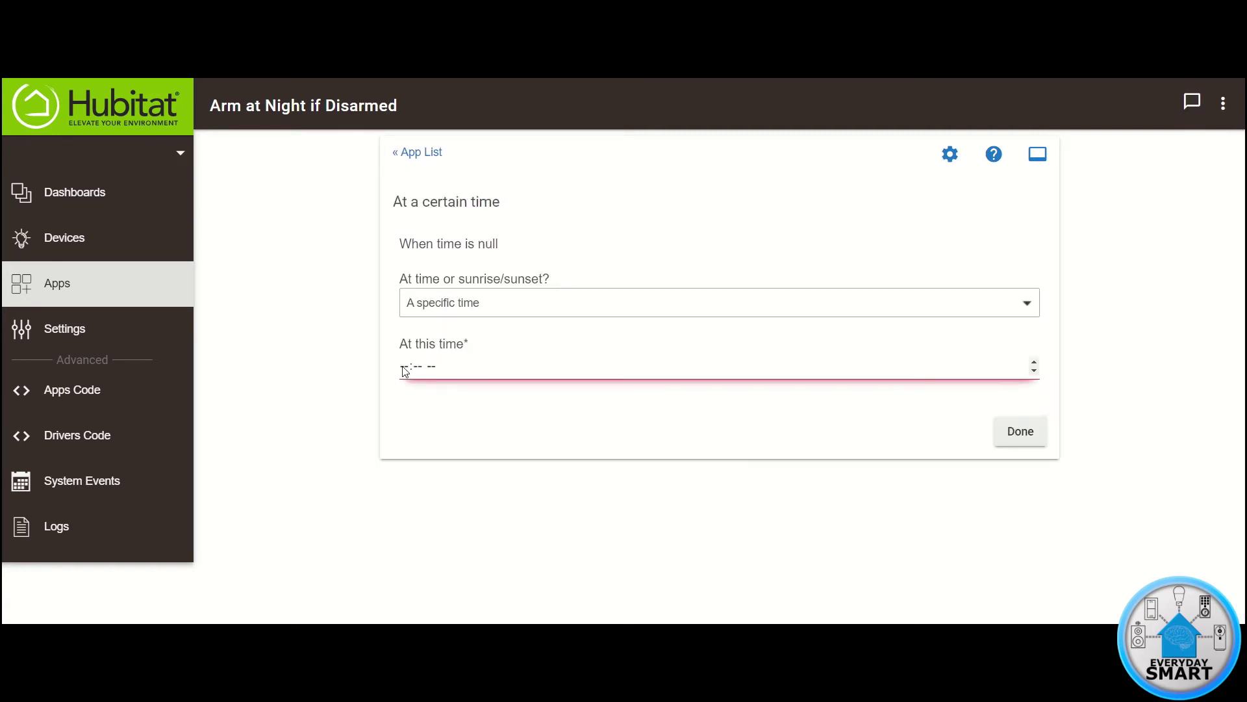
text(300a)
click(1019, 431)
click(789, 544)
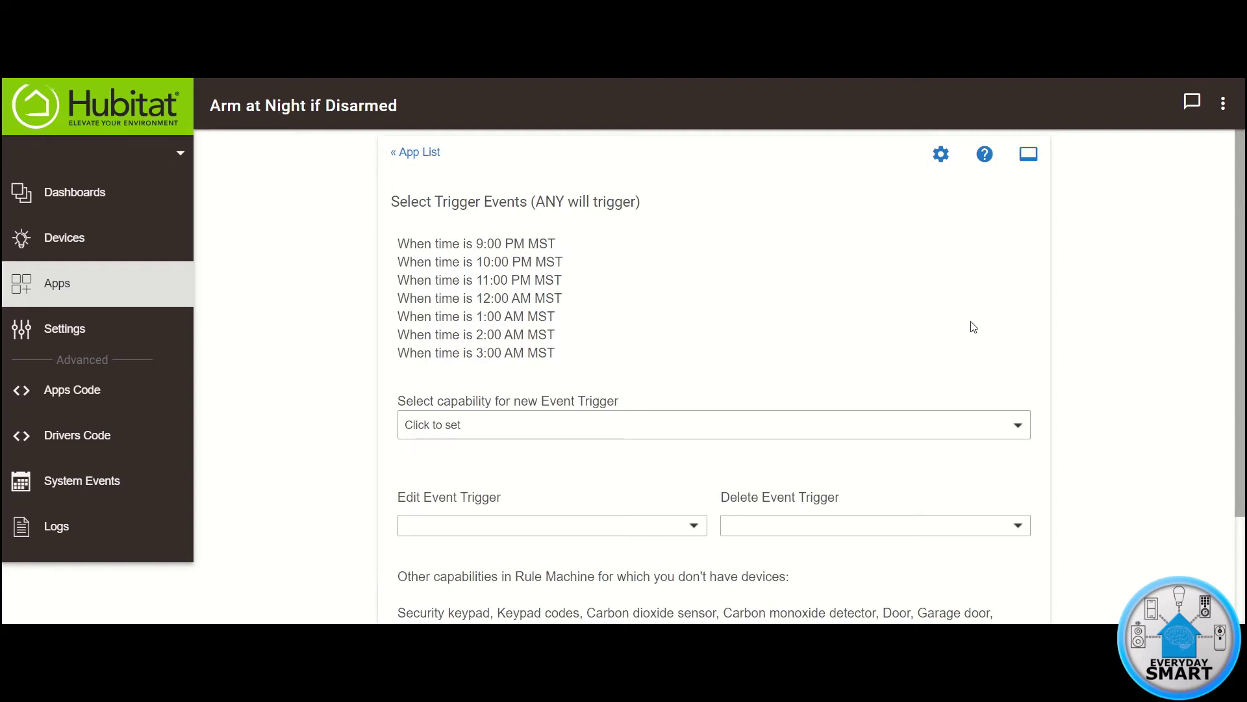
scroll(972, 326, down, 3)
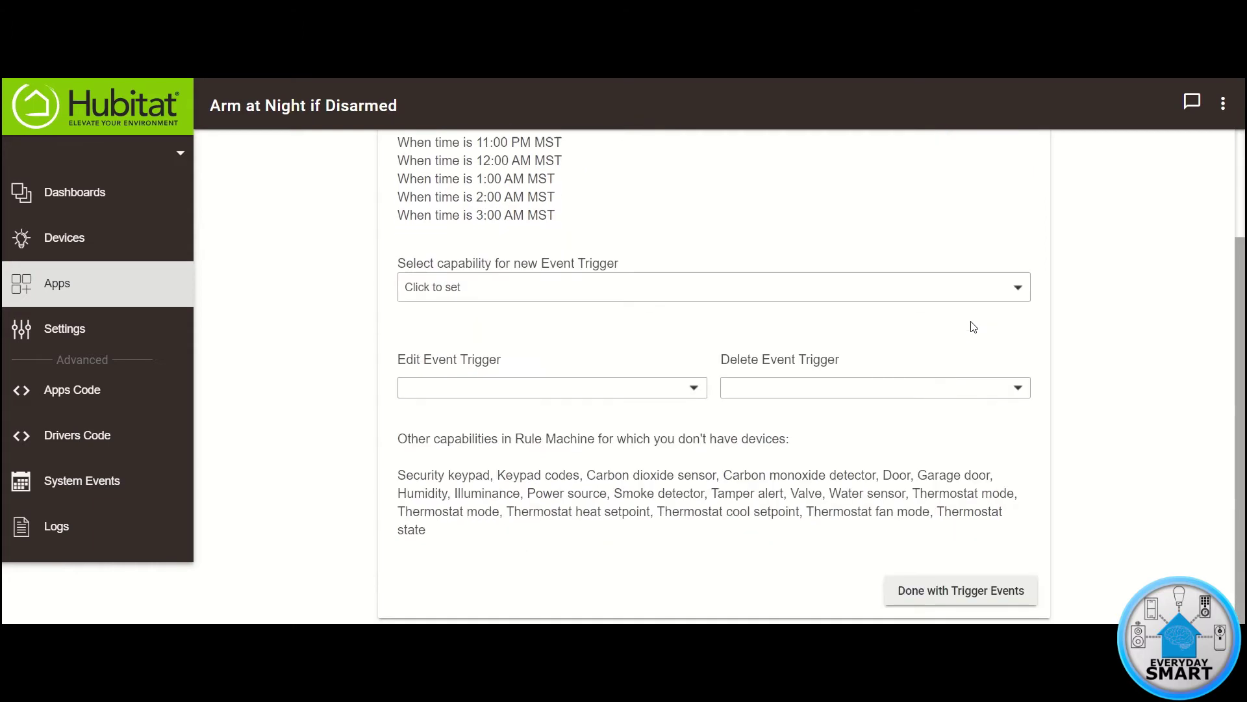
Save the trigger events and go to Select Actions to Run
click(960, 592)
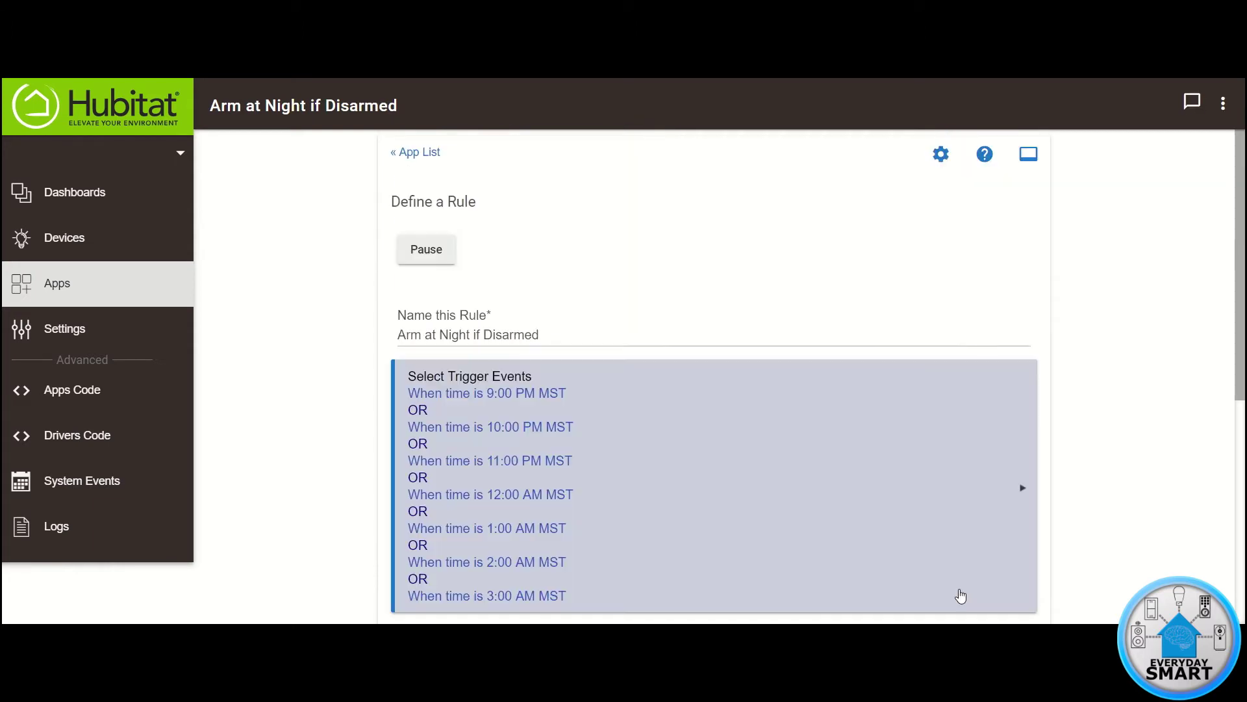
scroll(879, 295, down, 6)
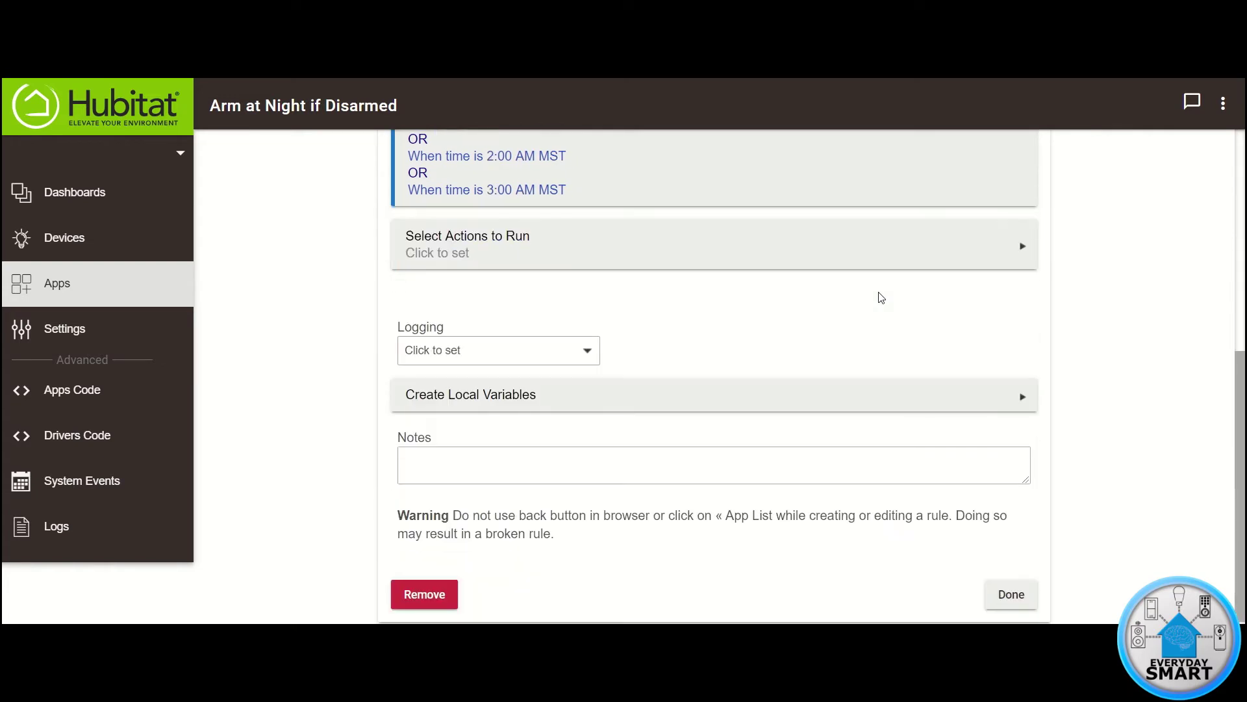
click(442, 256)
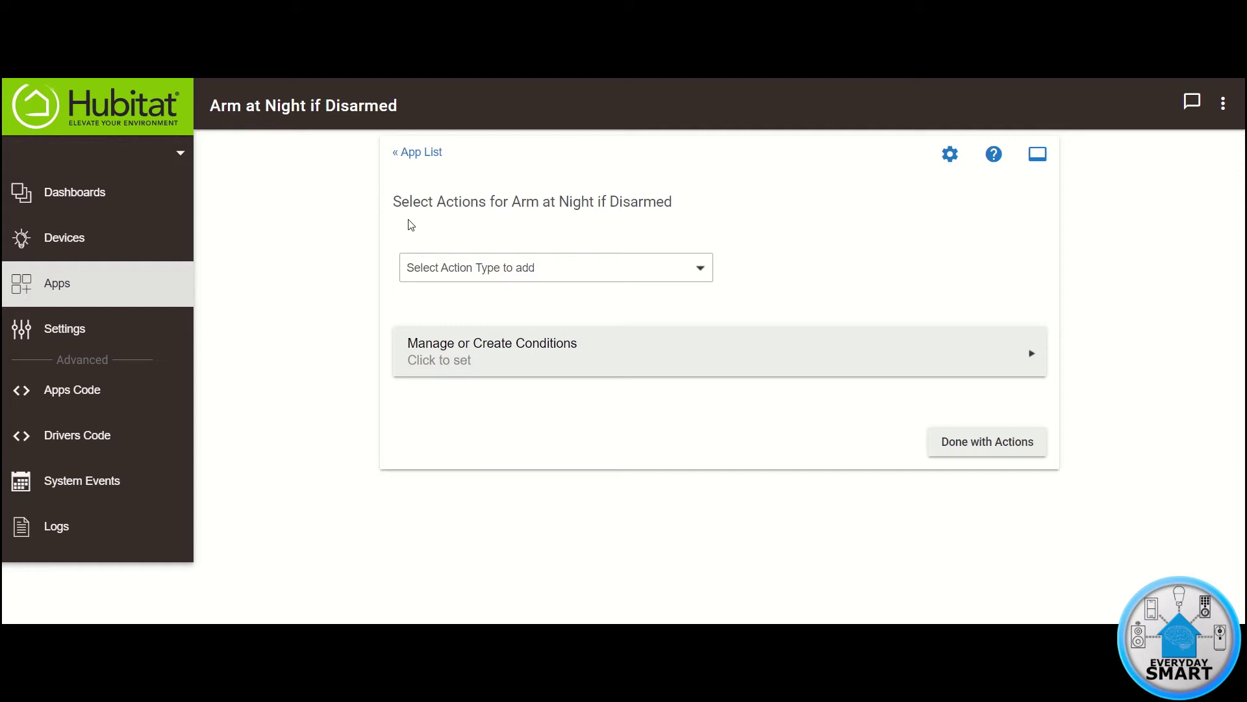
Add an IF (conditions) THEN conditional action and start a new condition
click(491, 267)
click(439, 328)
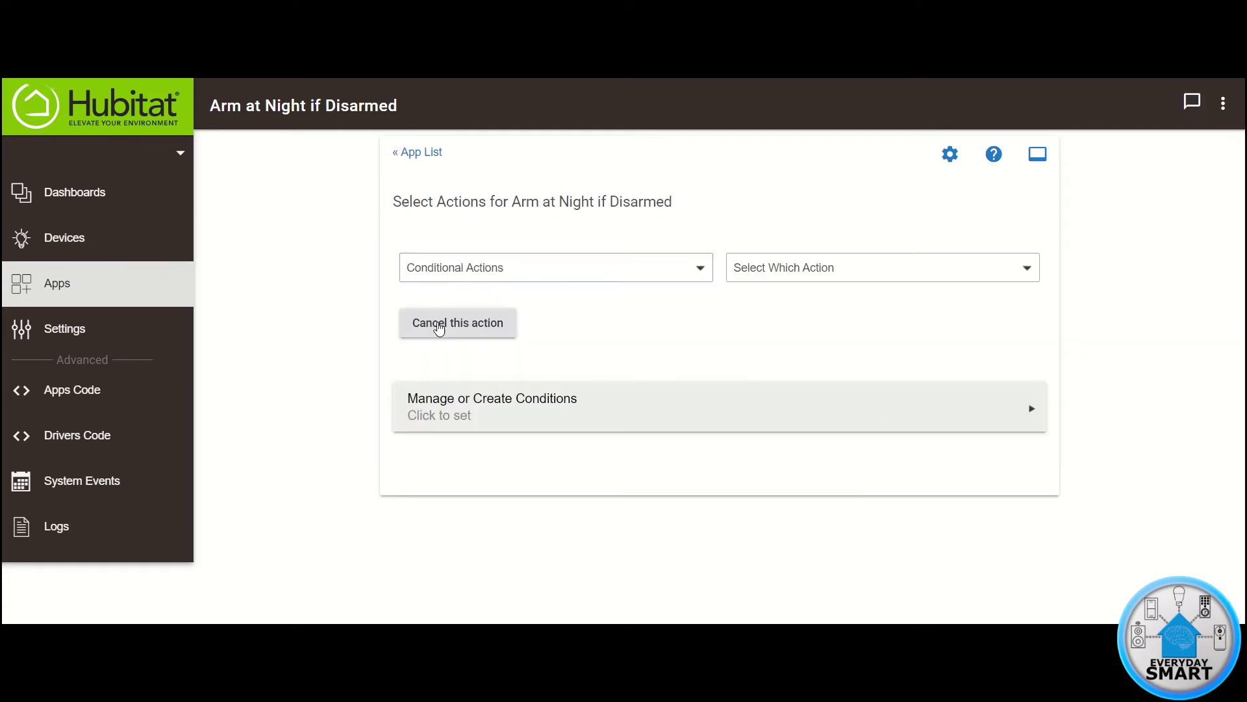
click(816, 274)
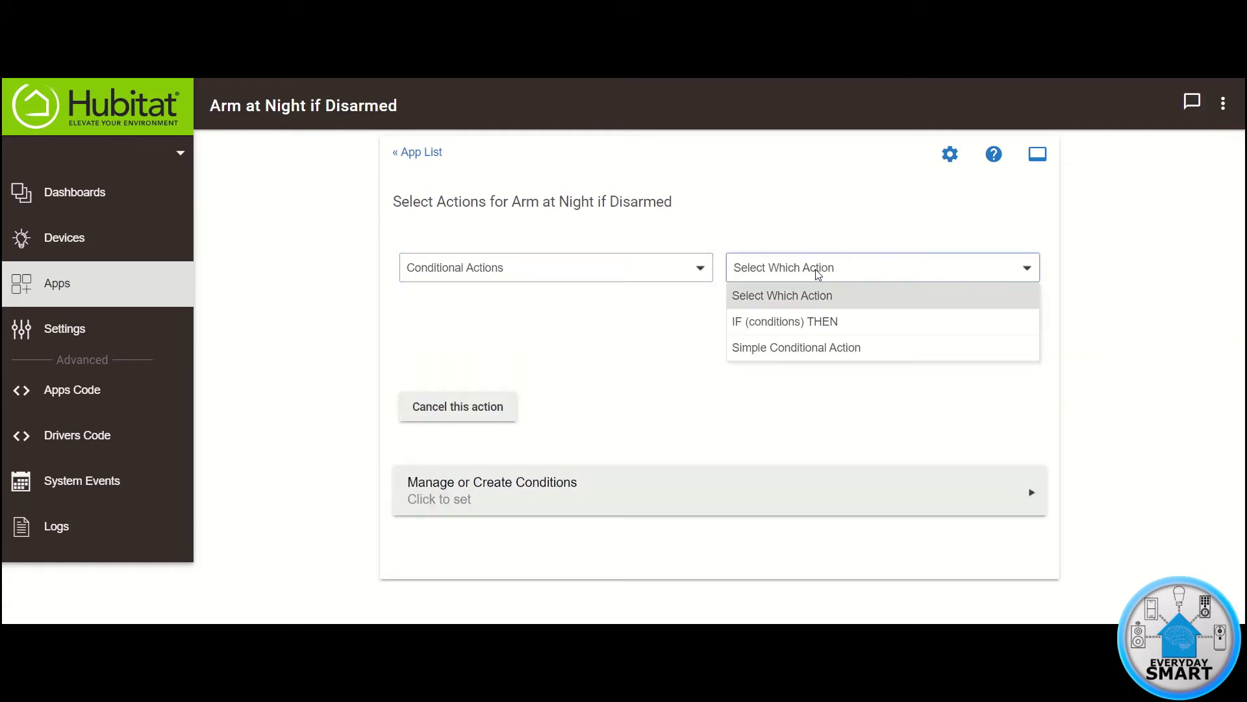
click(770, 322)
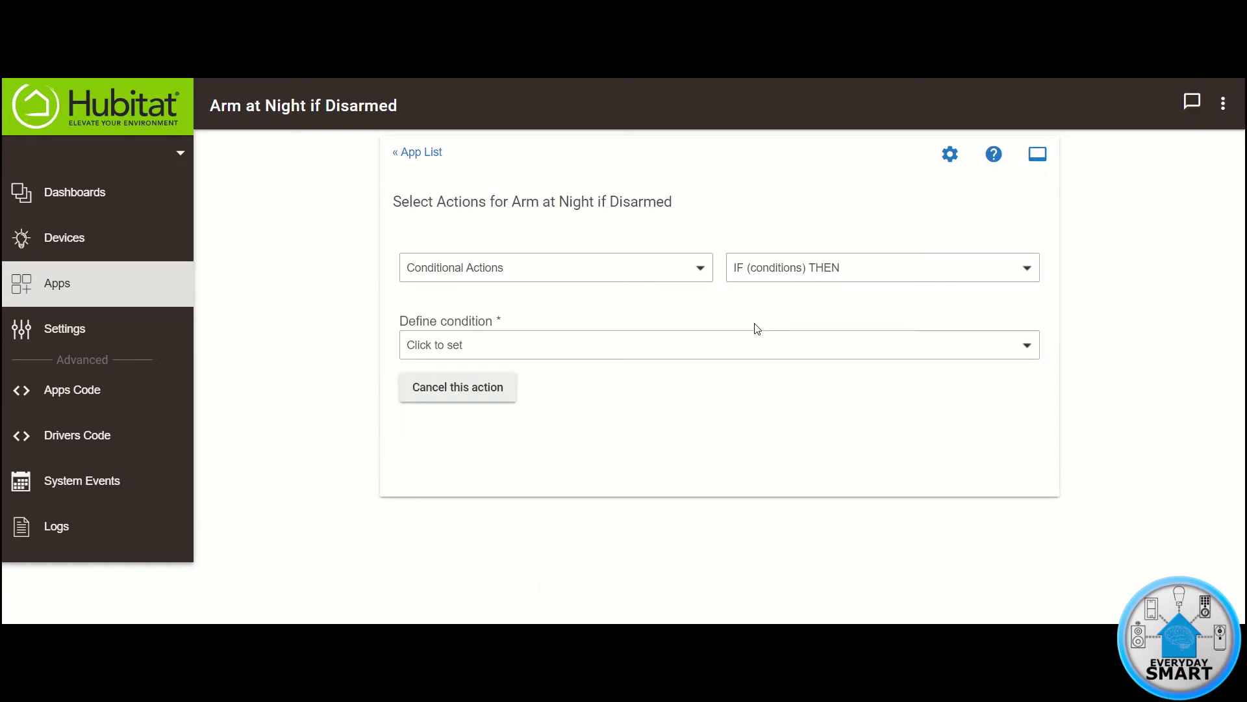
click(531, 343)
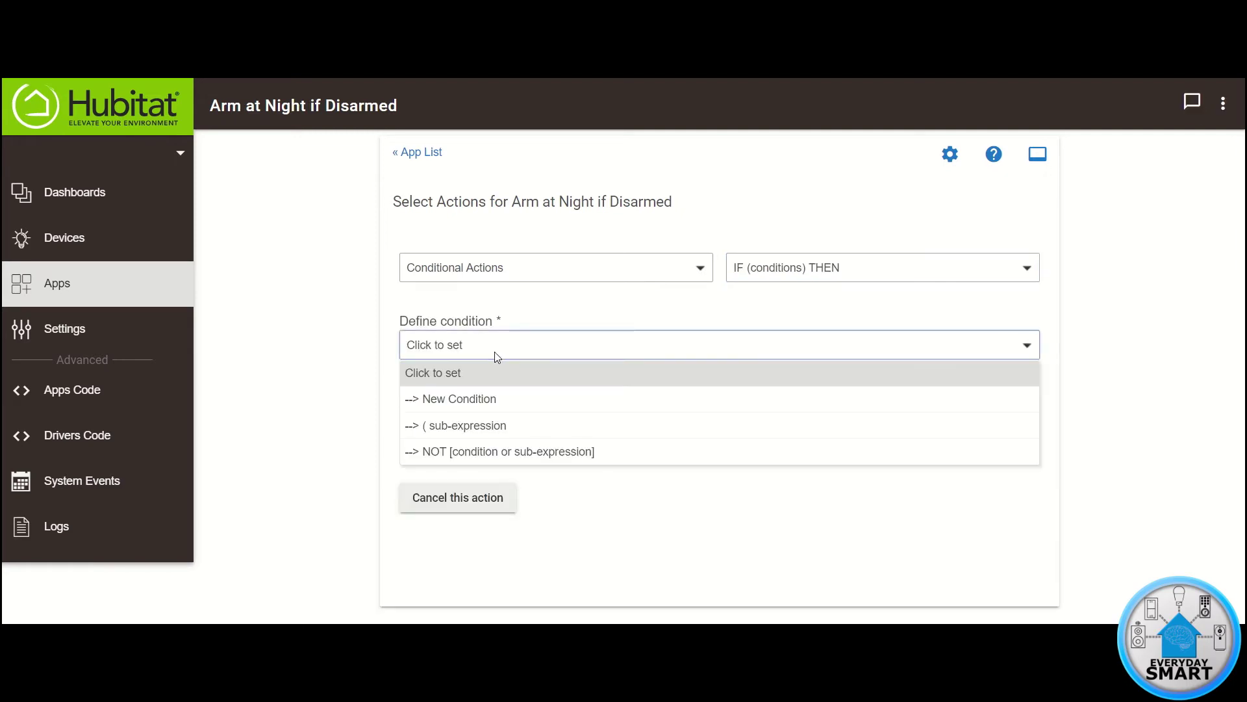
click(442, 406)
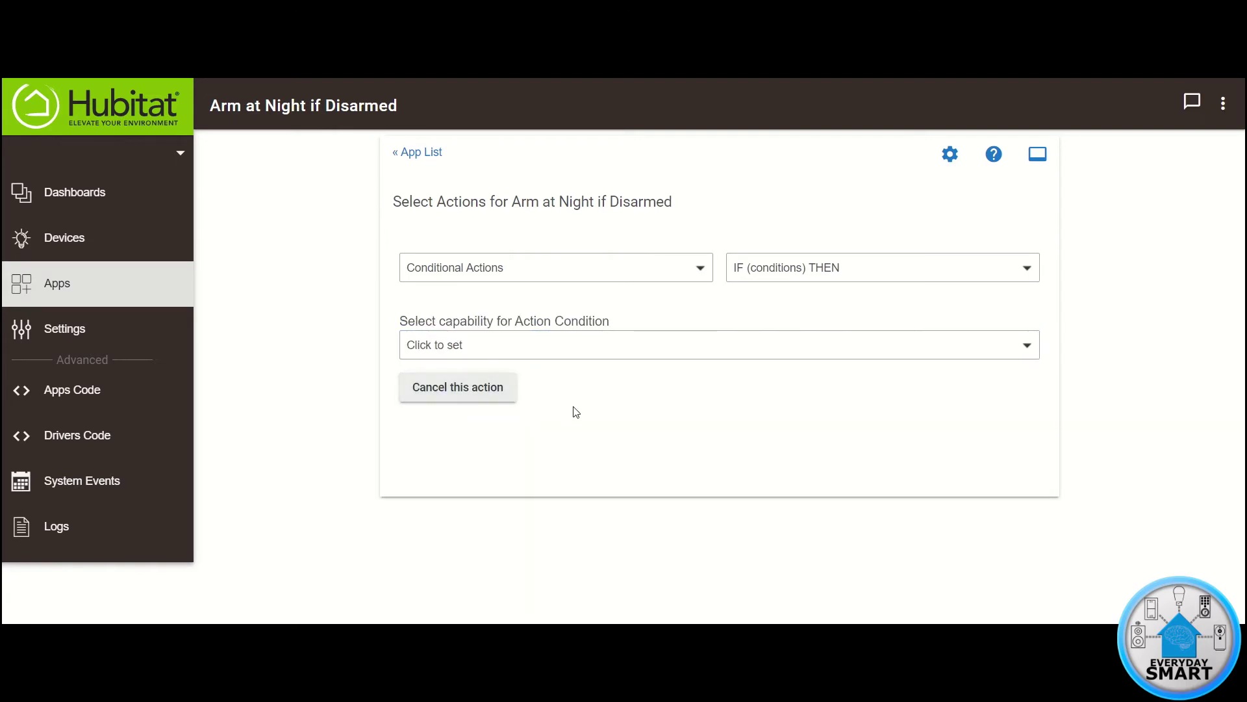
Define the condition as HSM Status is Disarmed
click(510, 355)
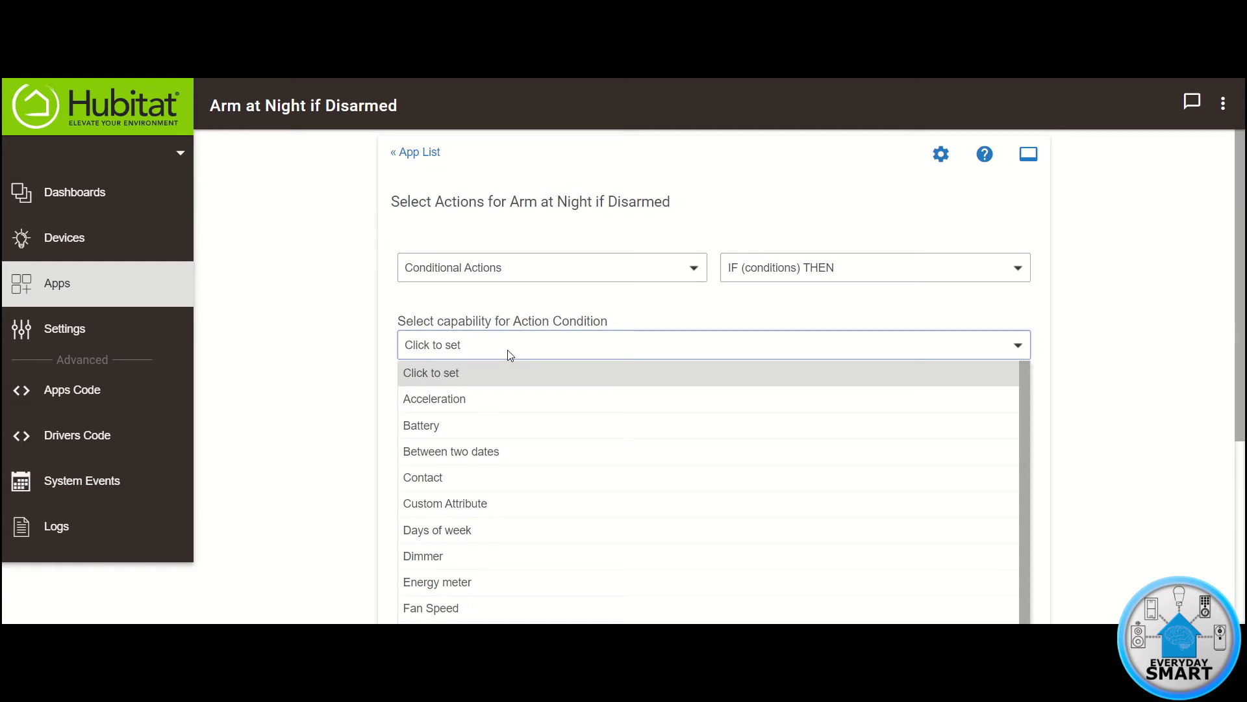
scroll(490, 458, down, 3)
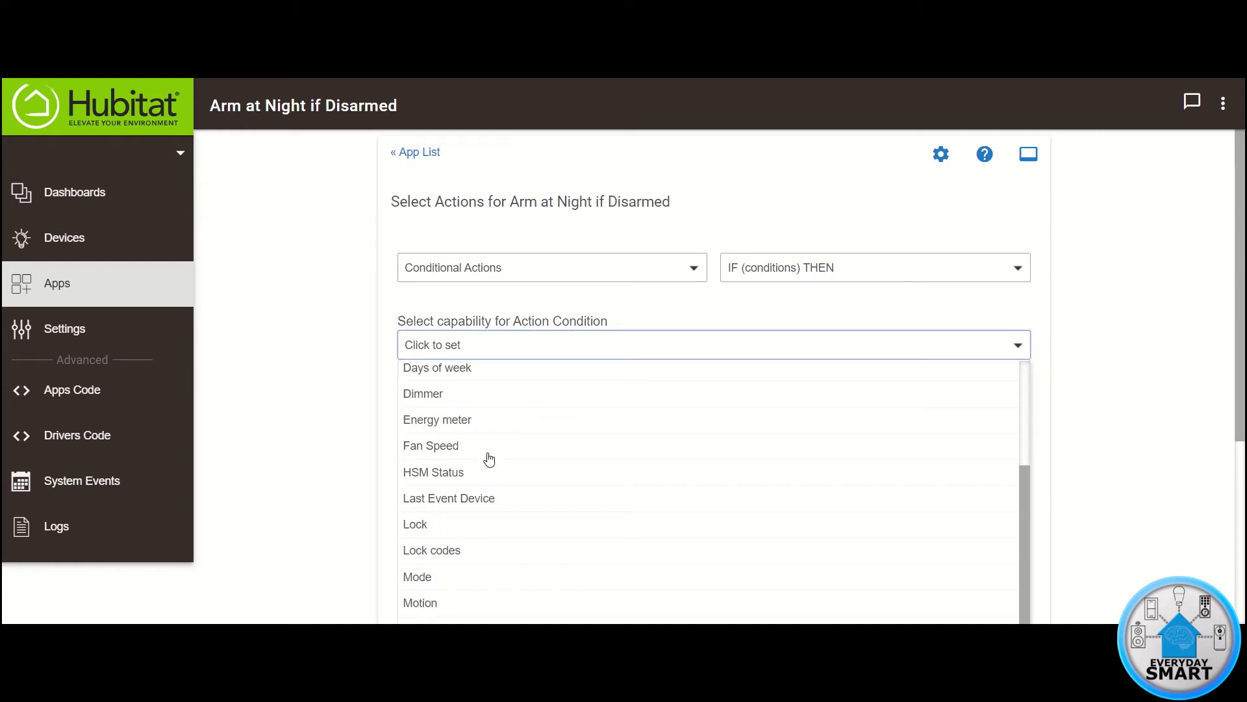
click(421, 473)
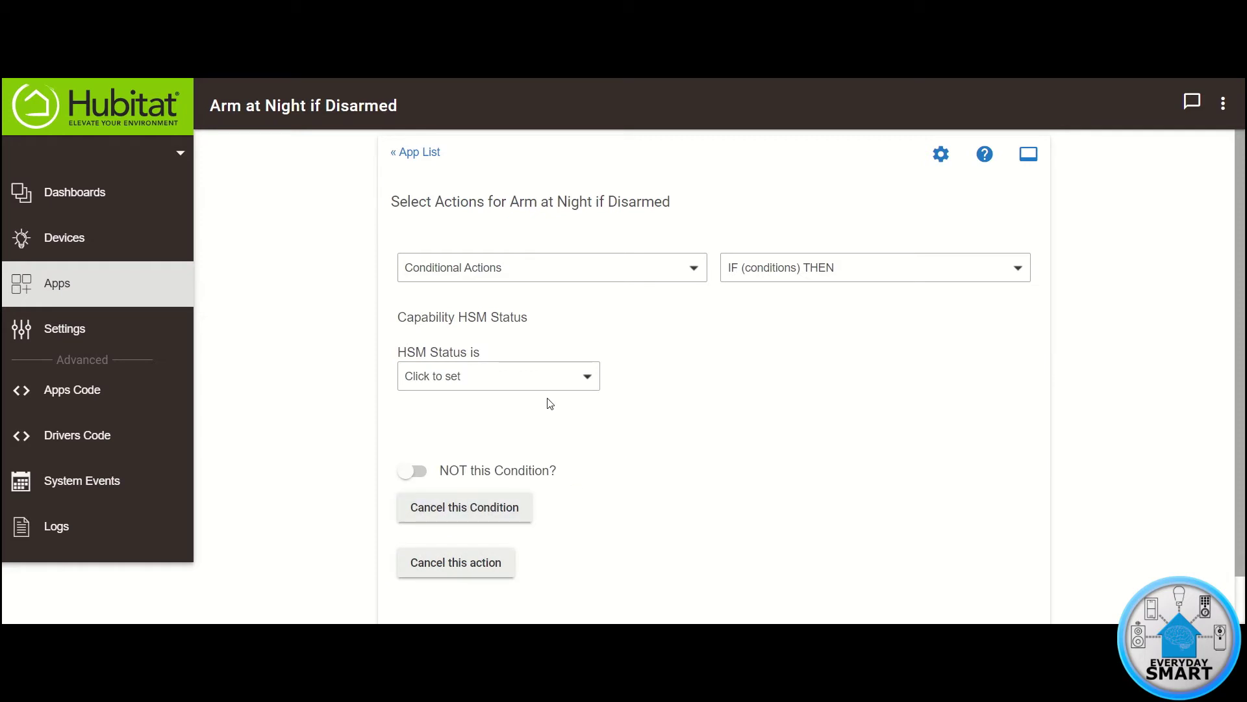
click(492, 384)
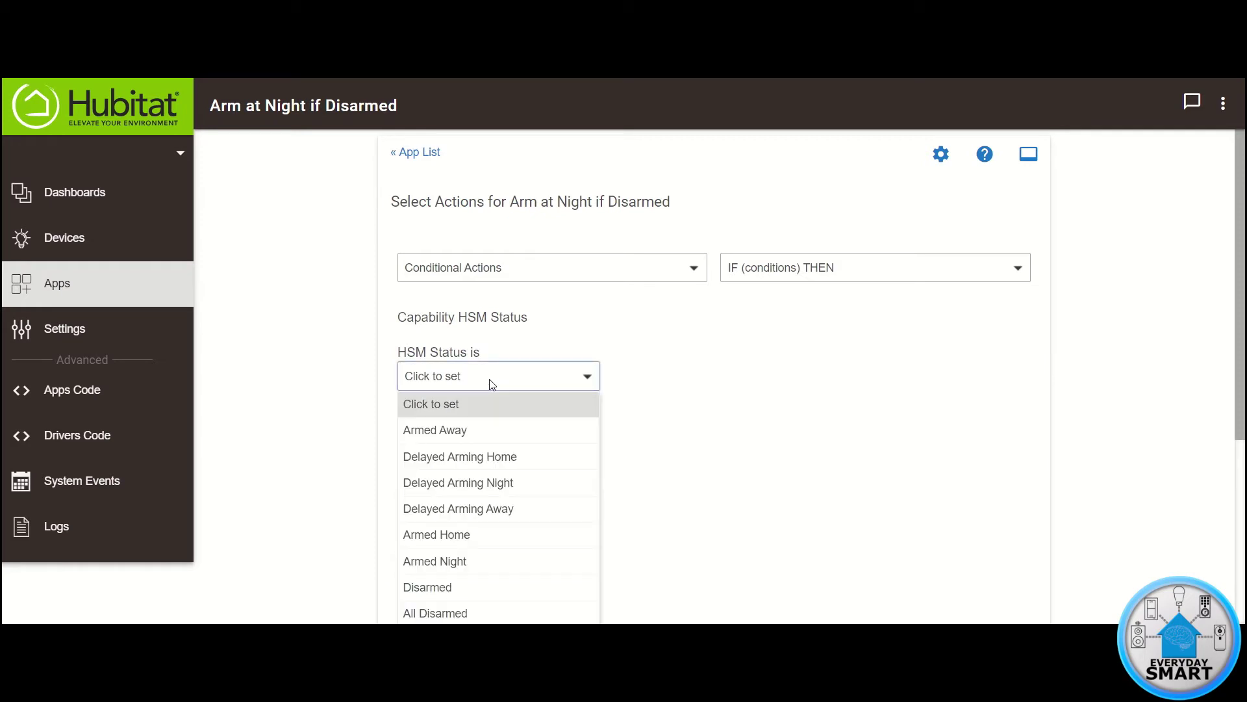
click(433, 587)
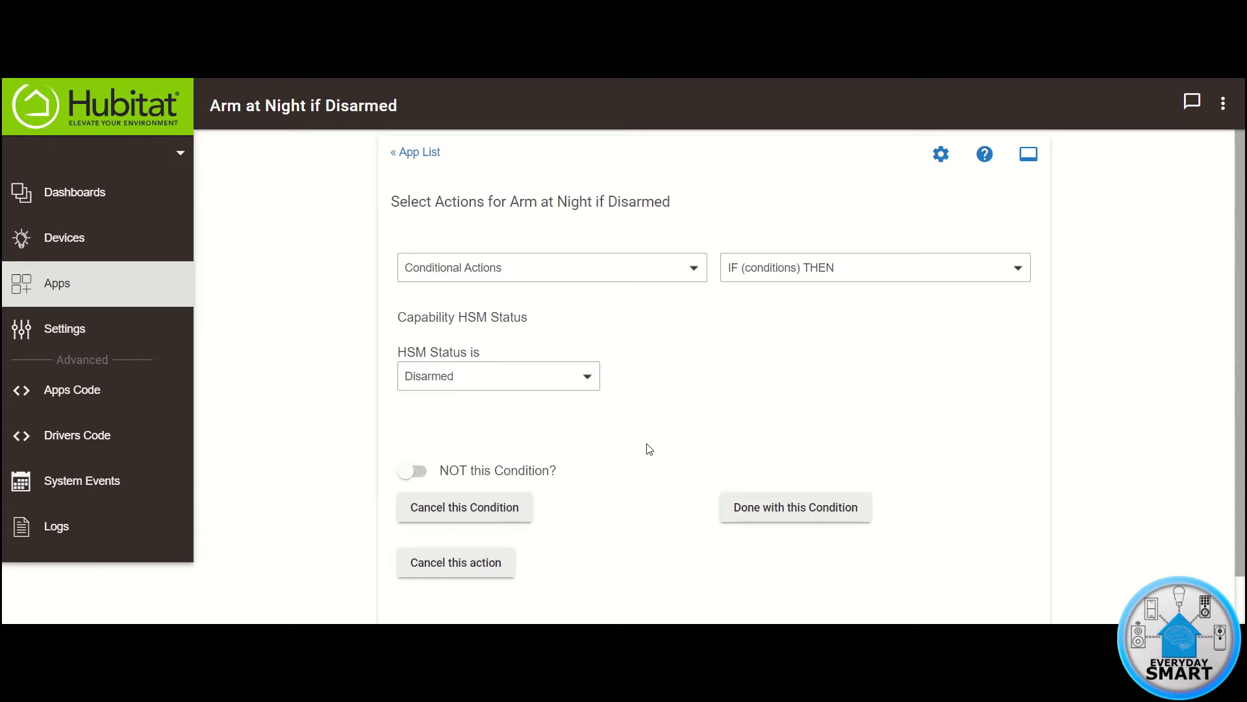
click(797, 507)
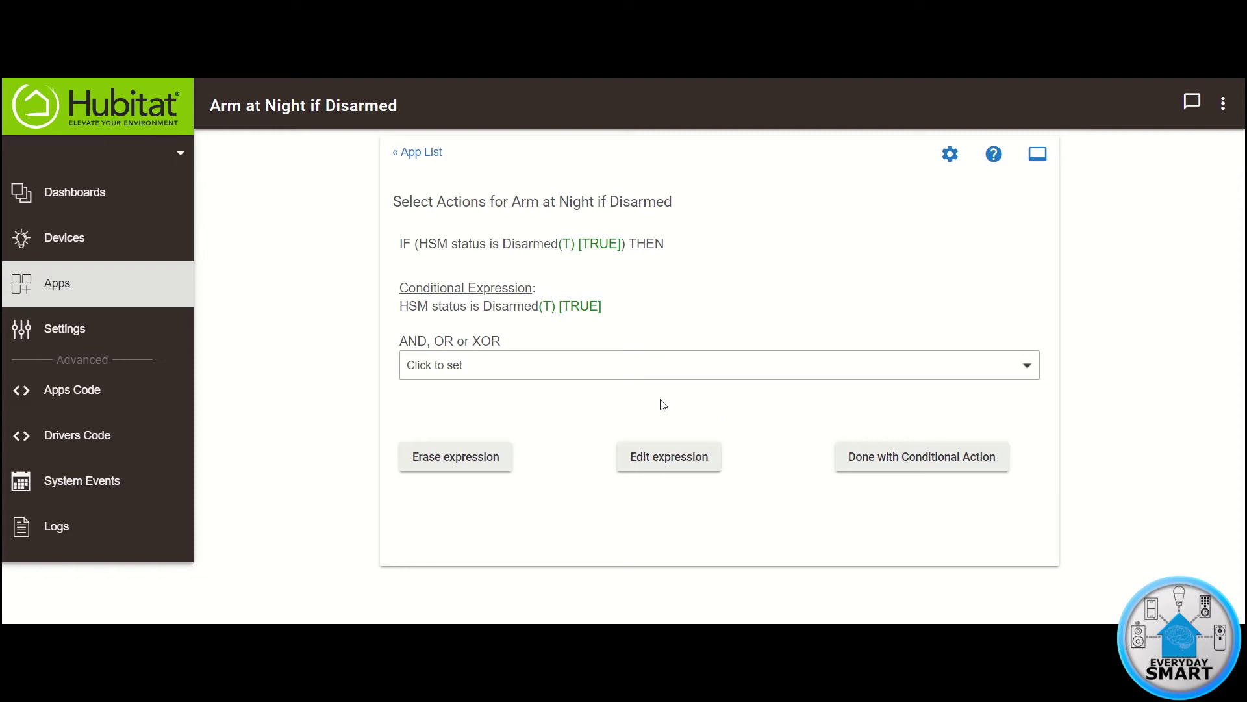
Join a second new condition with AND, using the Presence capability
click(516, 366)
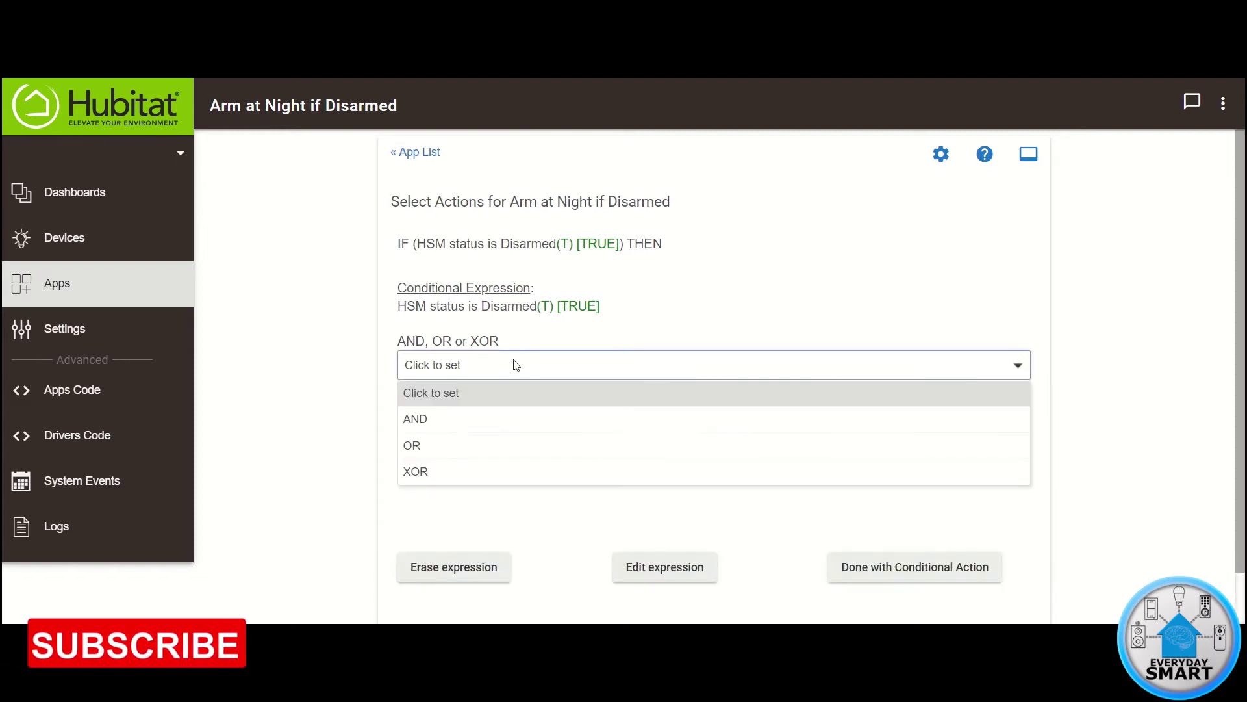
click(423, 419)
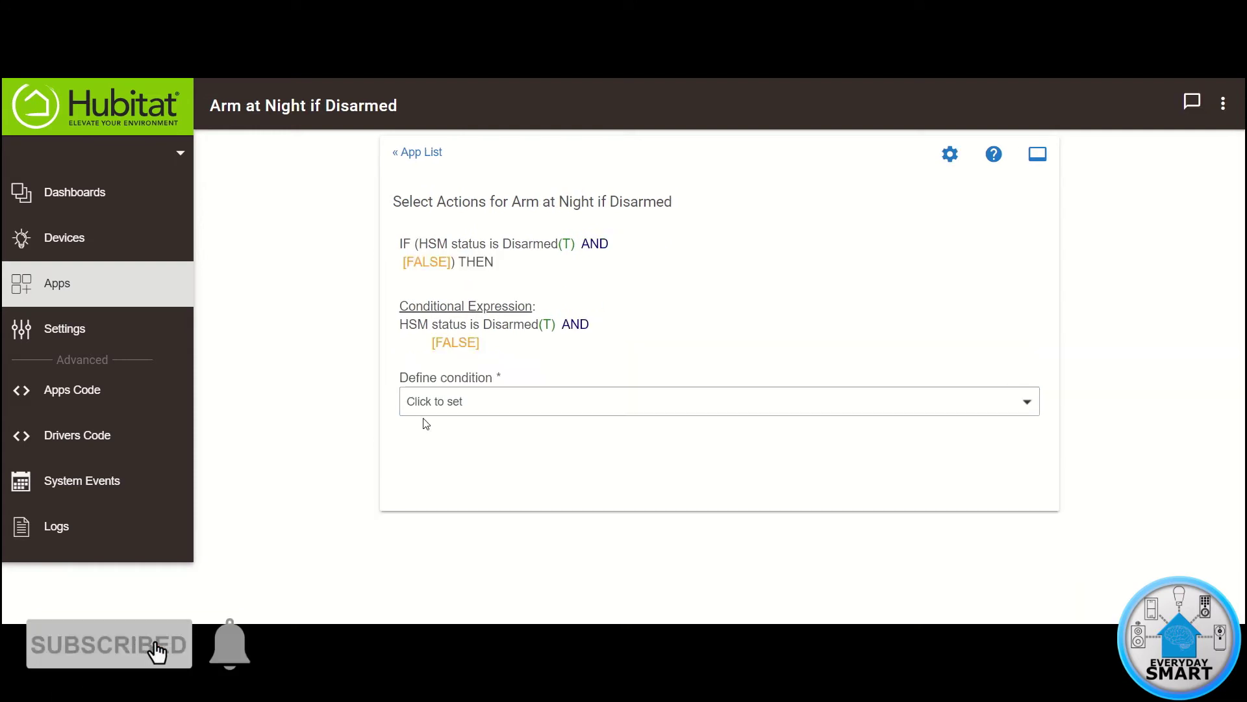
click(496, 406)
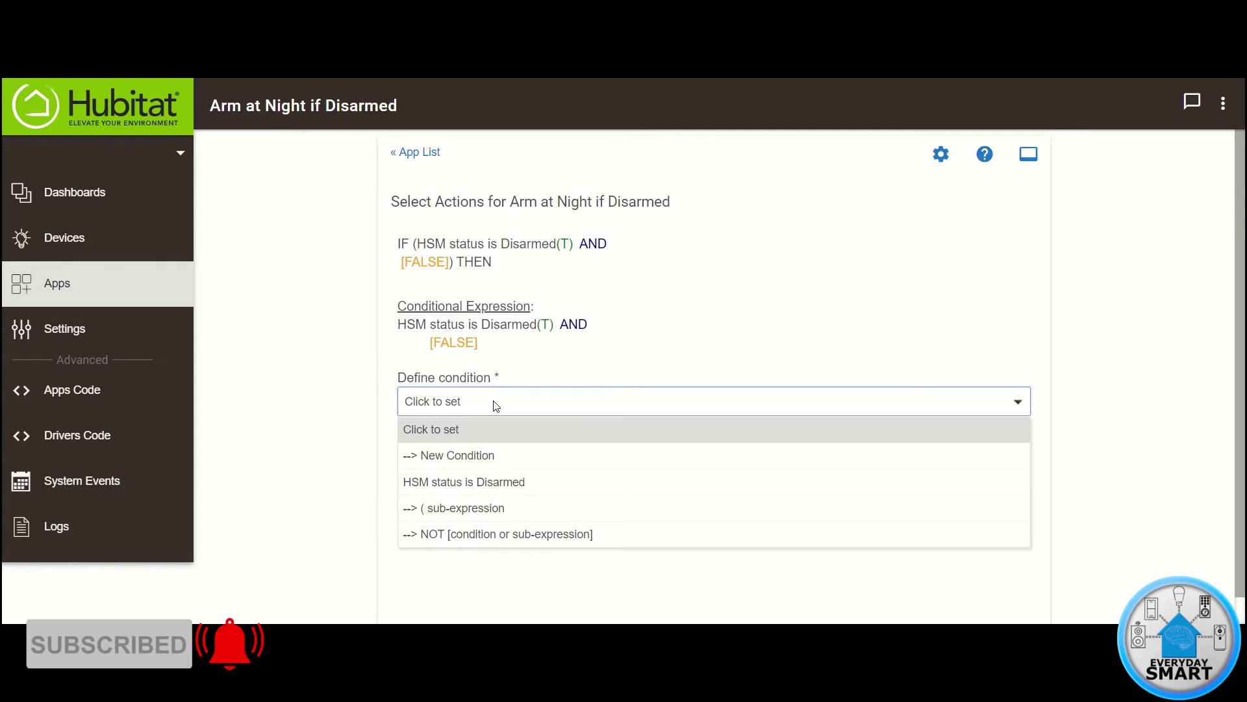
click(454, 455)
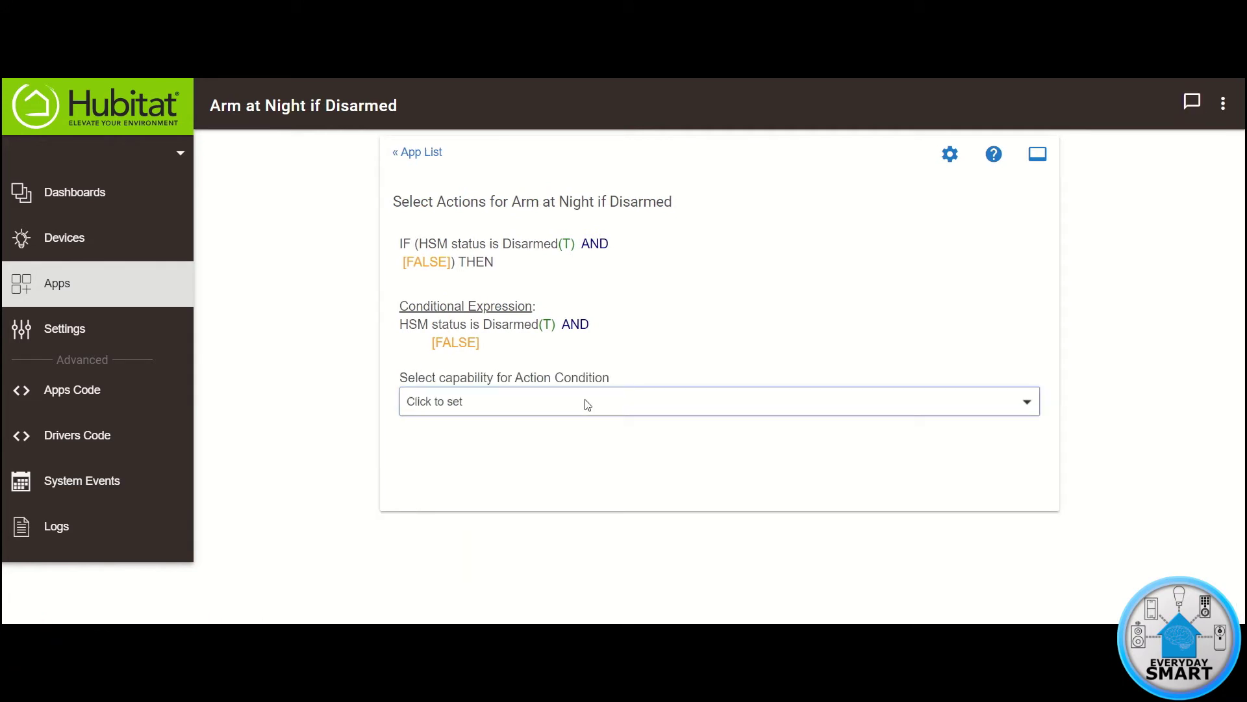
click(563, 410)
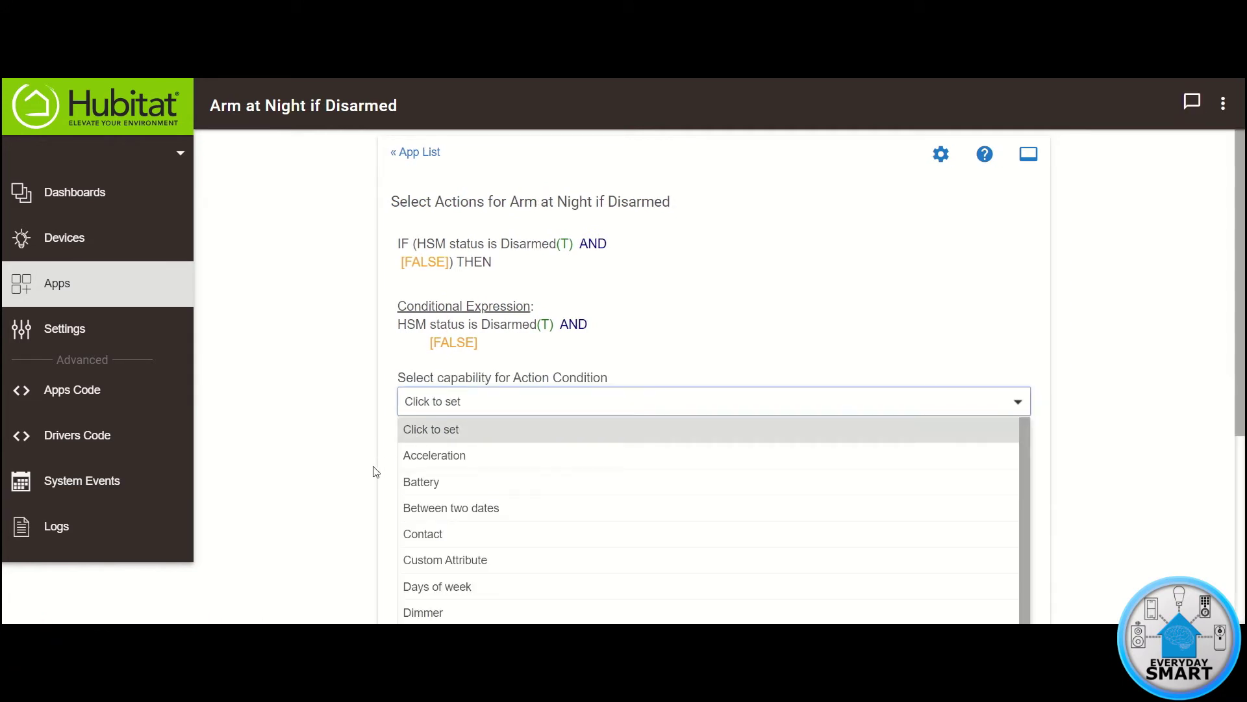
scroll(373, 468, down, 1)
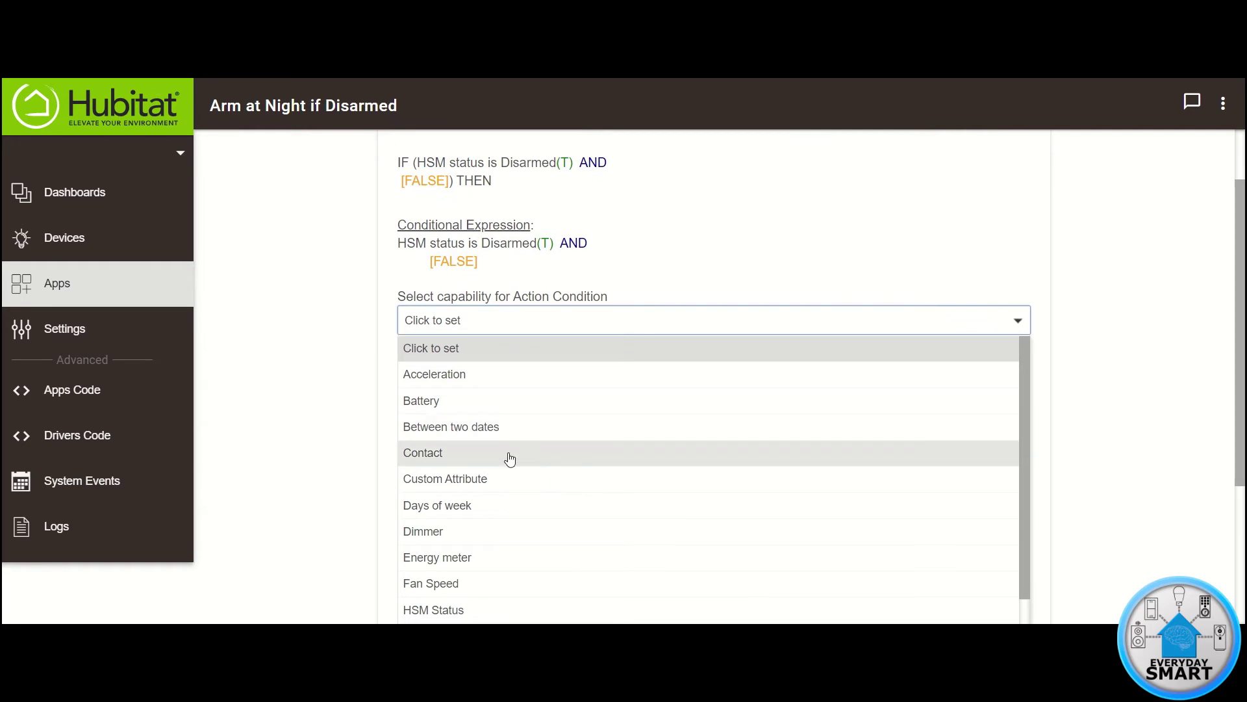
scroll(509, 458, down, 3)
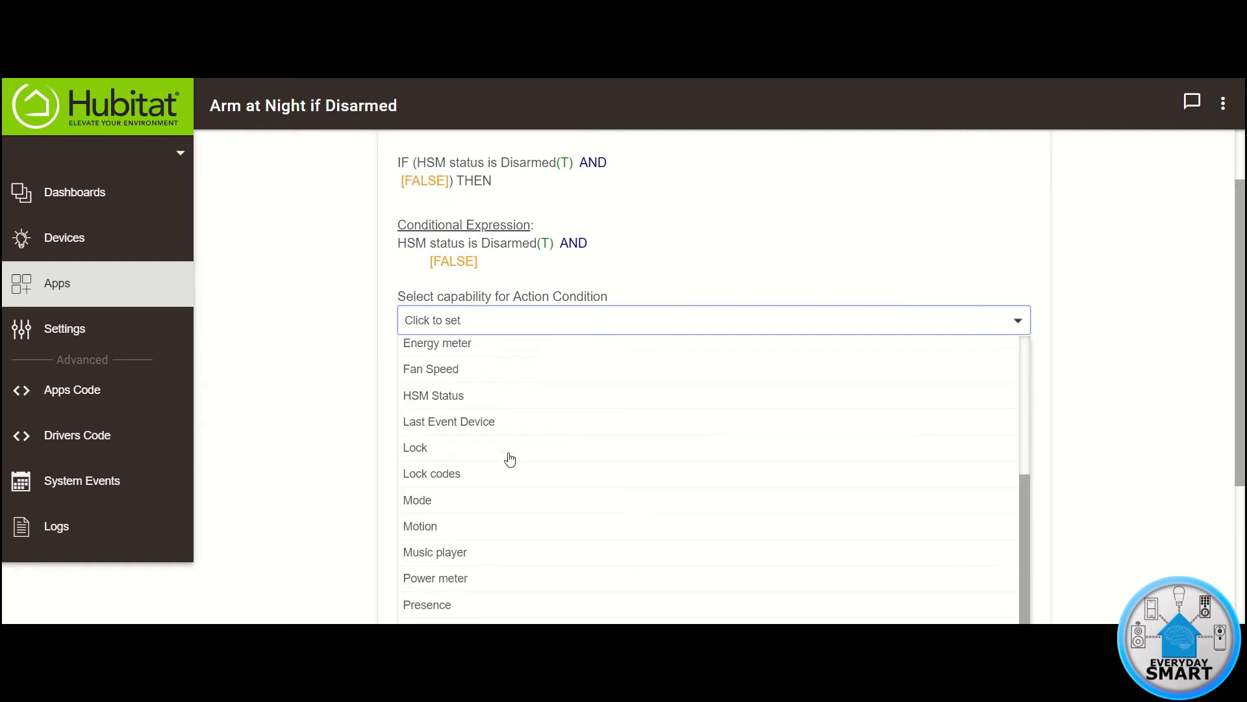
click(431, 599)
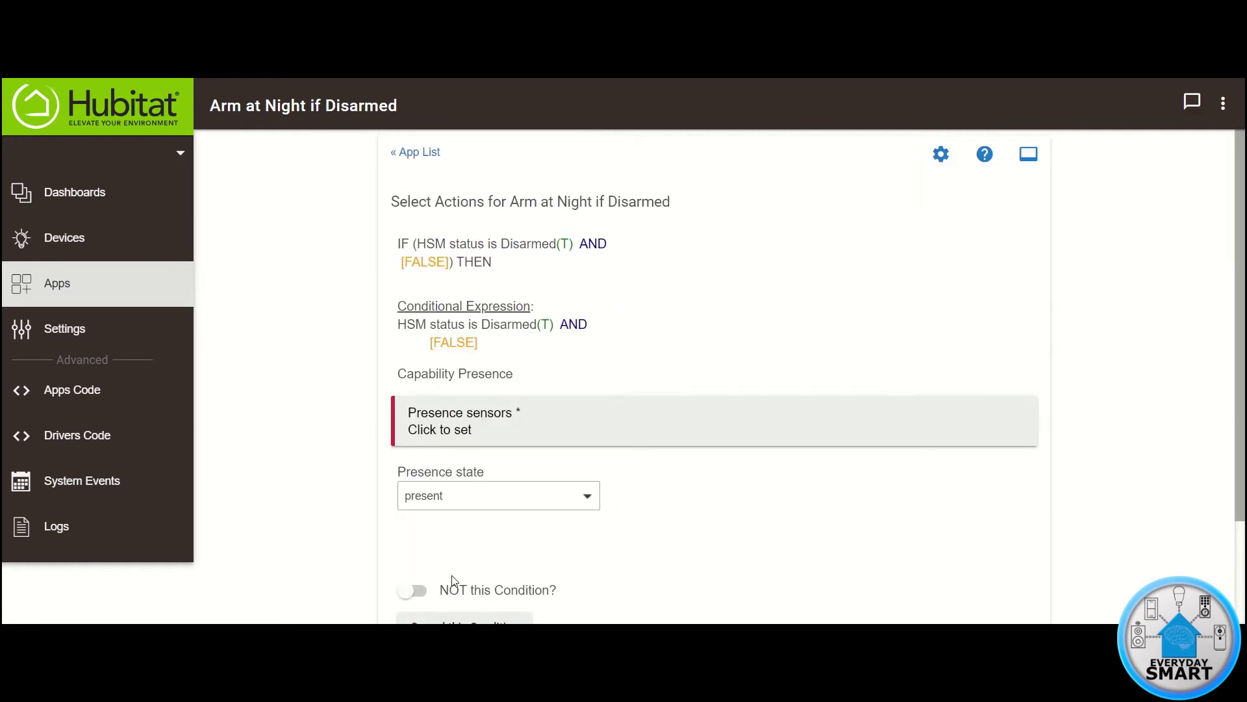
Set the second condition to ES Phone present and finish the conditional action
click(462, 428)
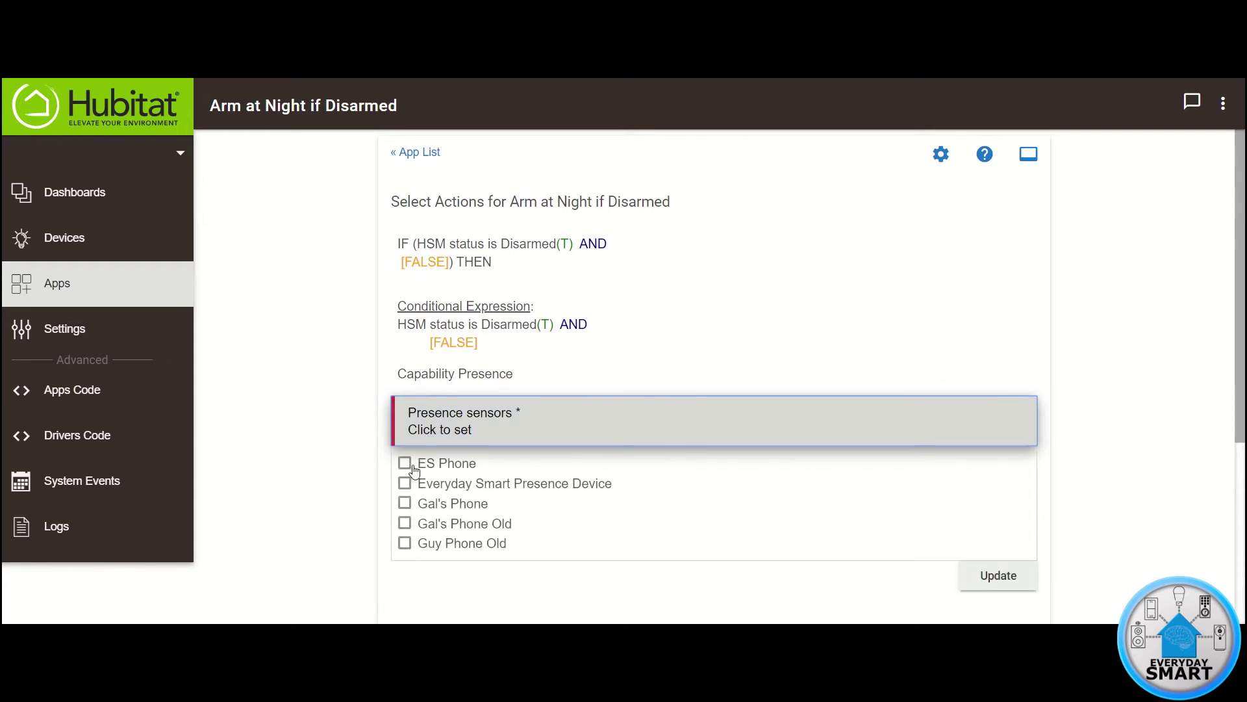
click(405, 463)
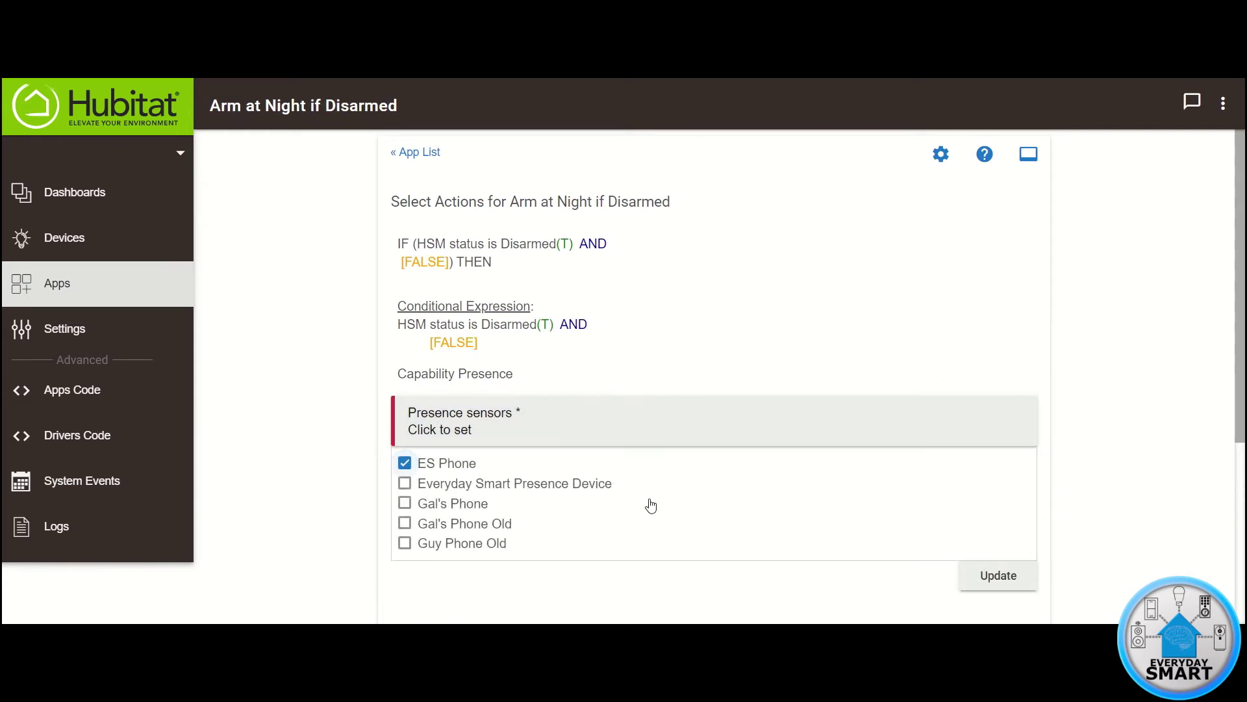
click(971, 575)
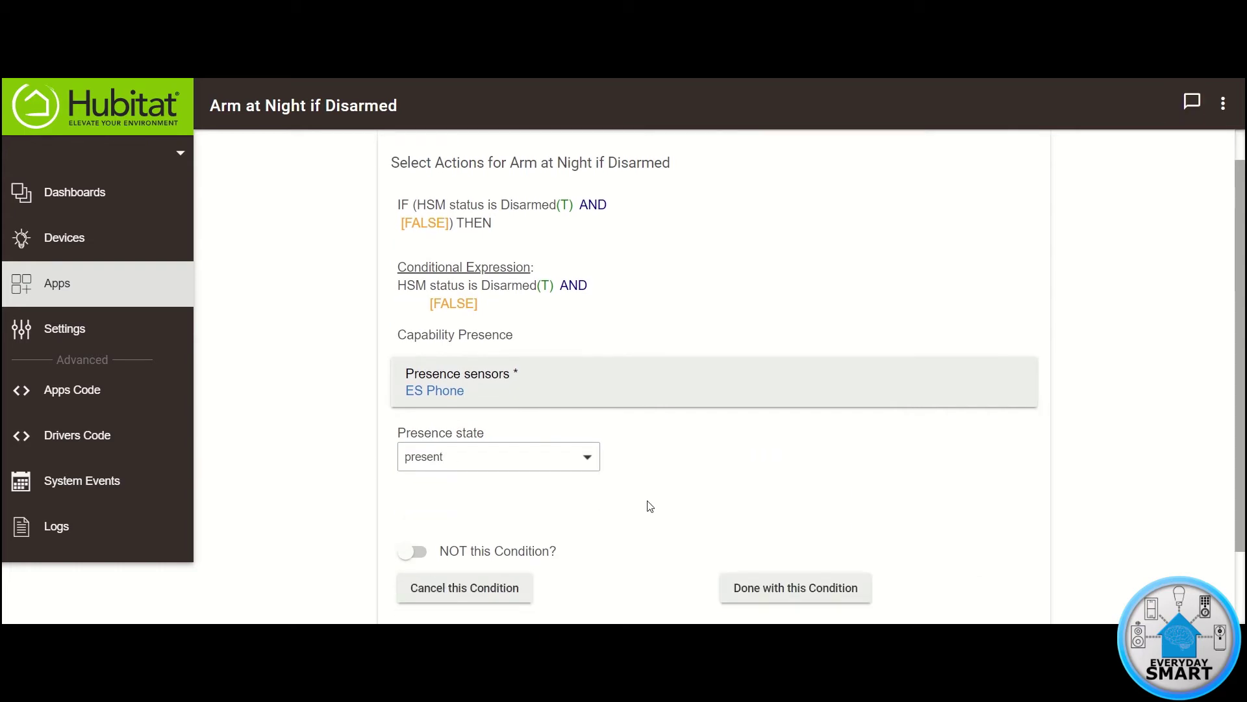
scroll(649, 507, down, 2)
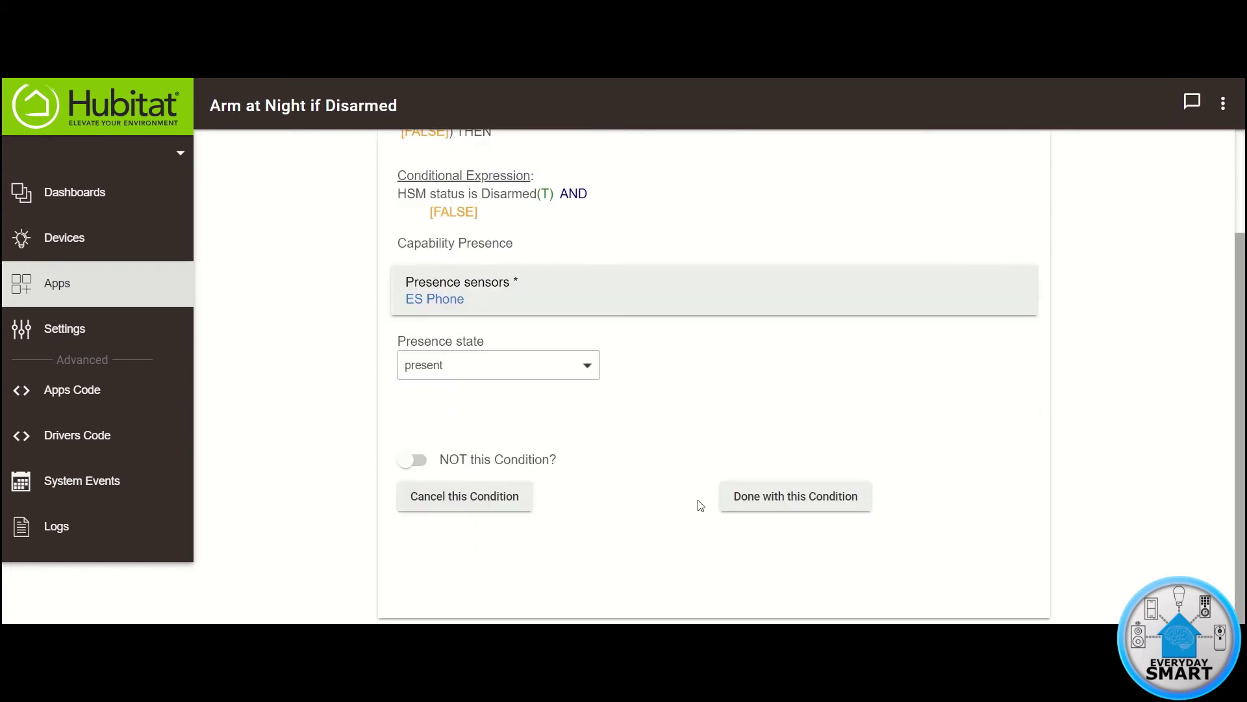
click(781, 497)
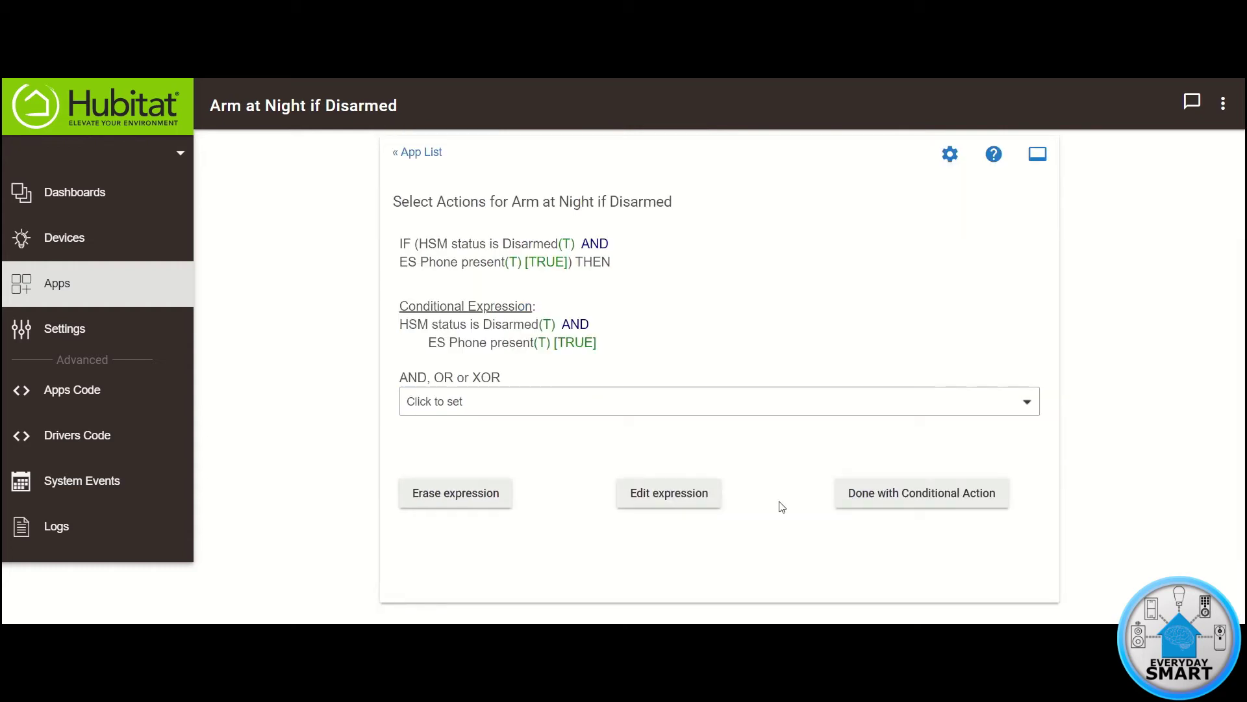
click(908, 497)
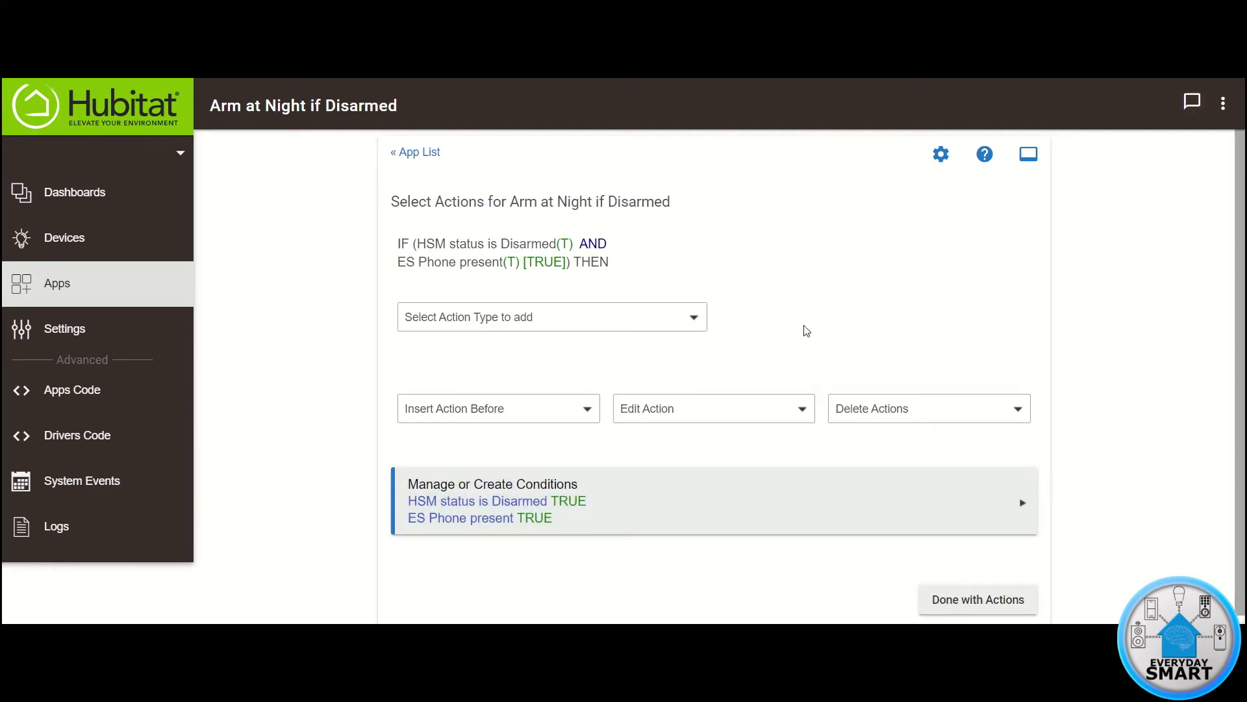
Add a THEN action setting Hubitat Safety Monitor to Arm Night
click(500, 316)
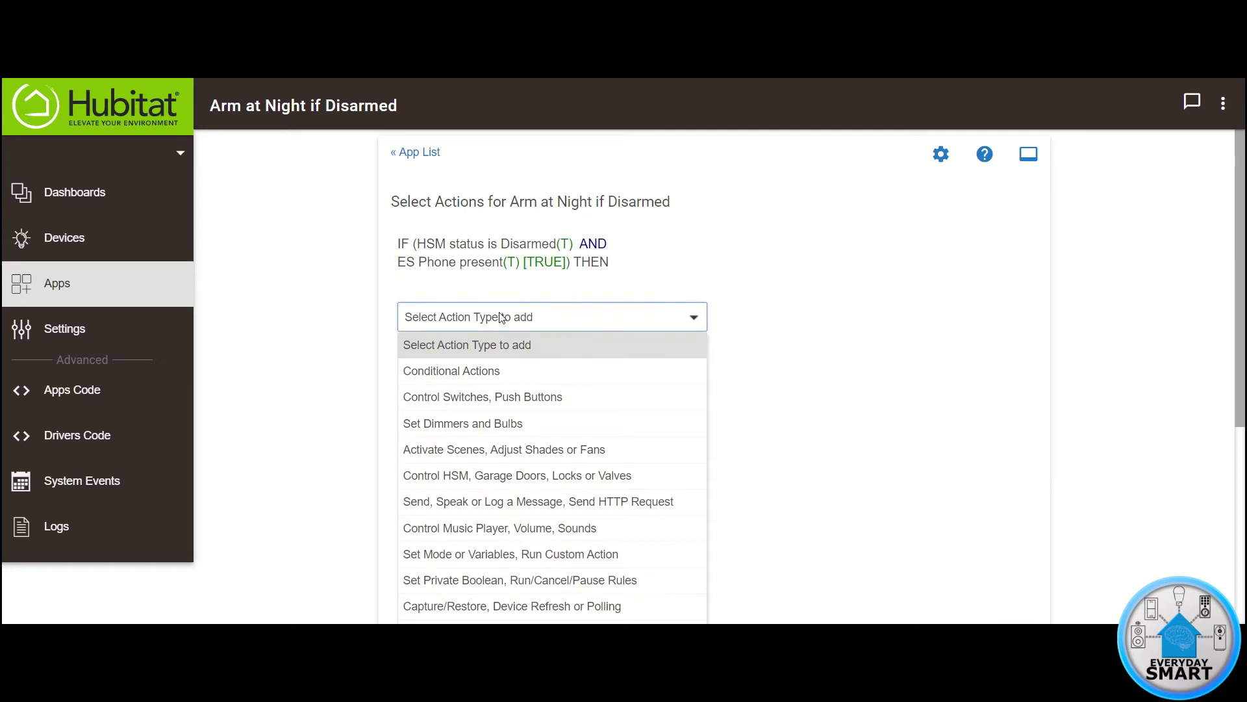
click(440, 476)
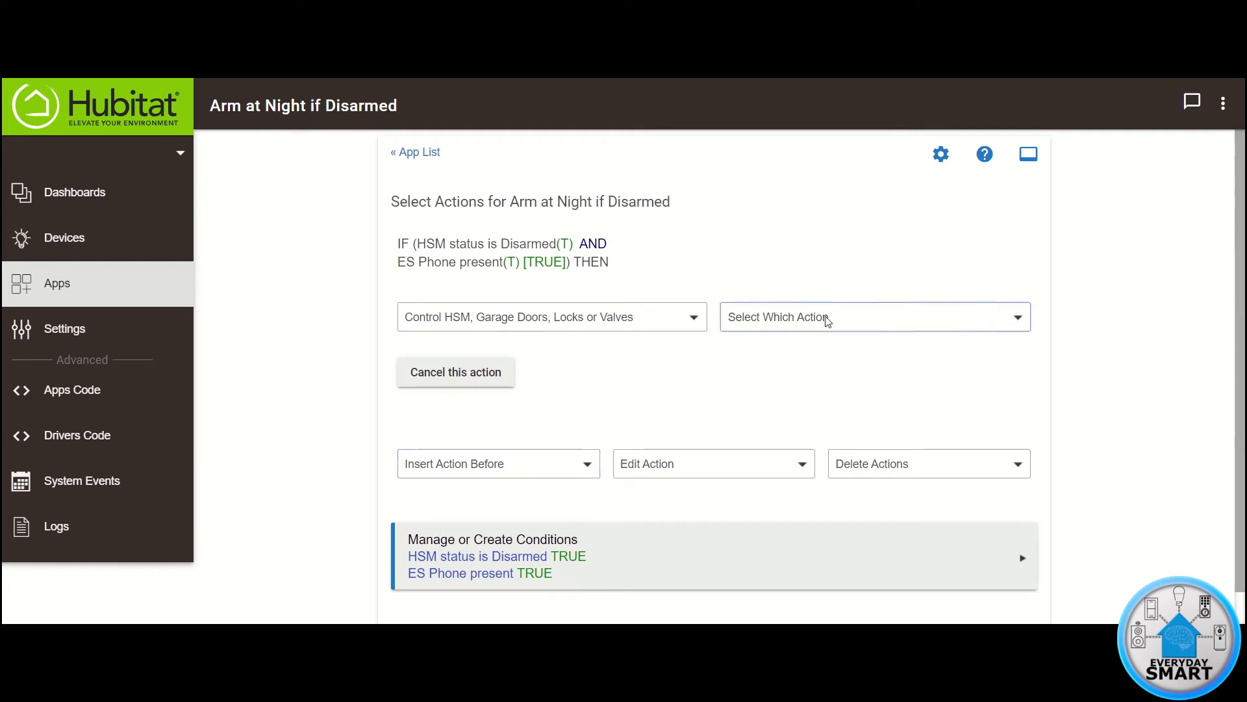
click(827, 321)
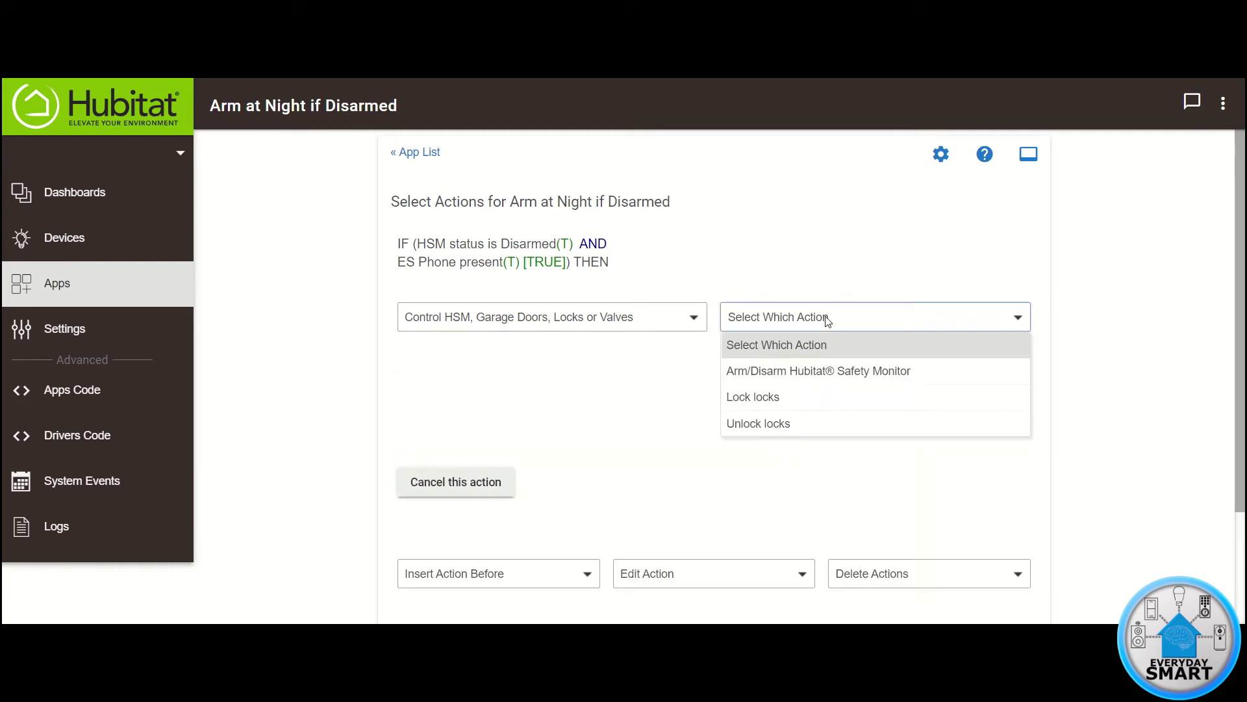
click(780, 372)
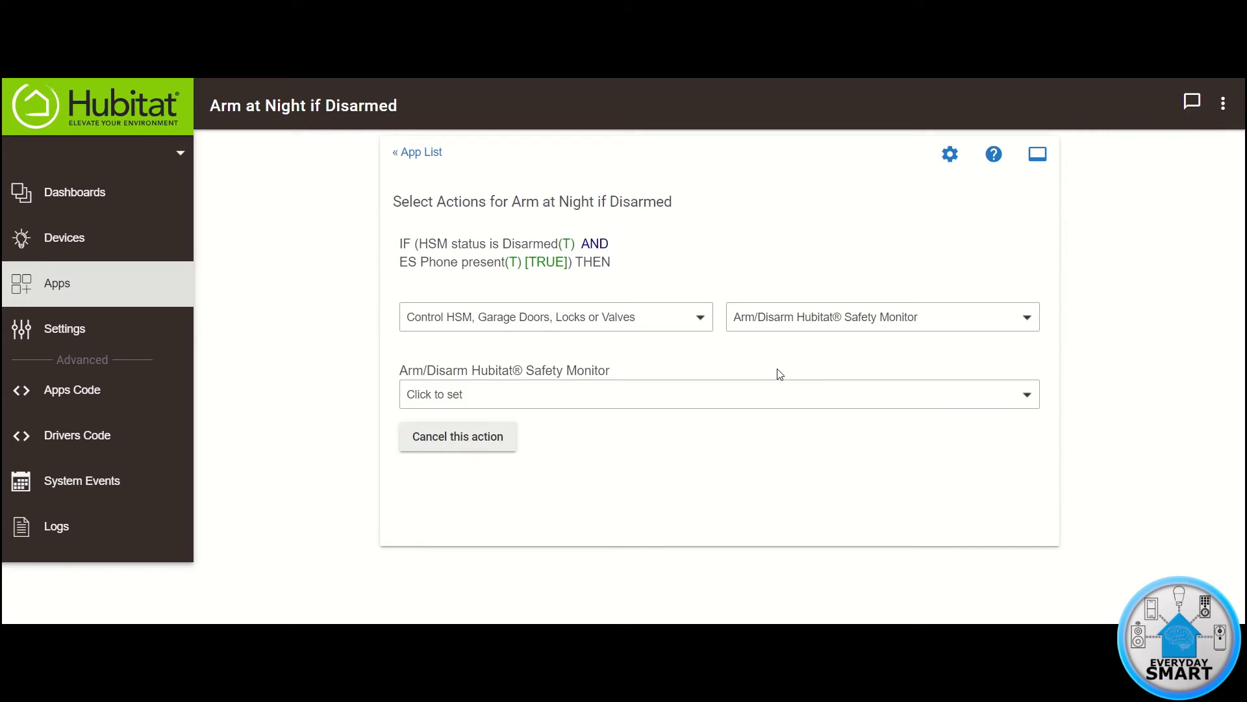
click(514, 400)
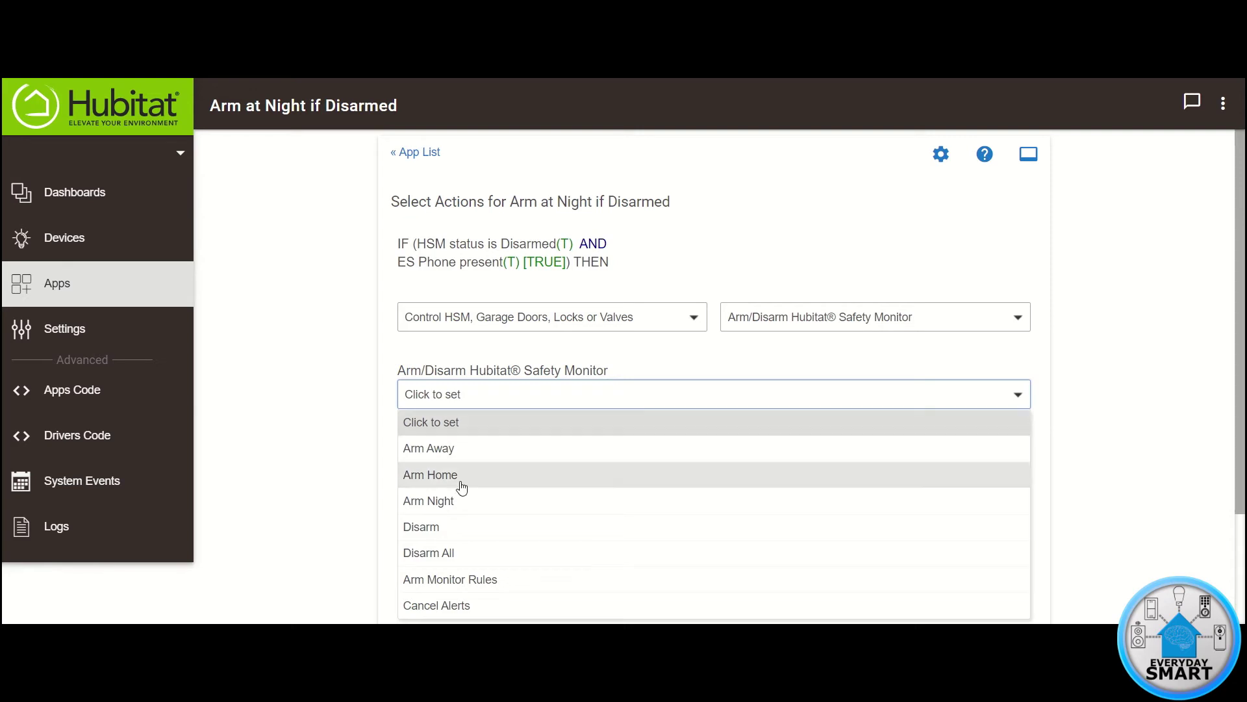
click(445, 501)
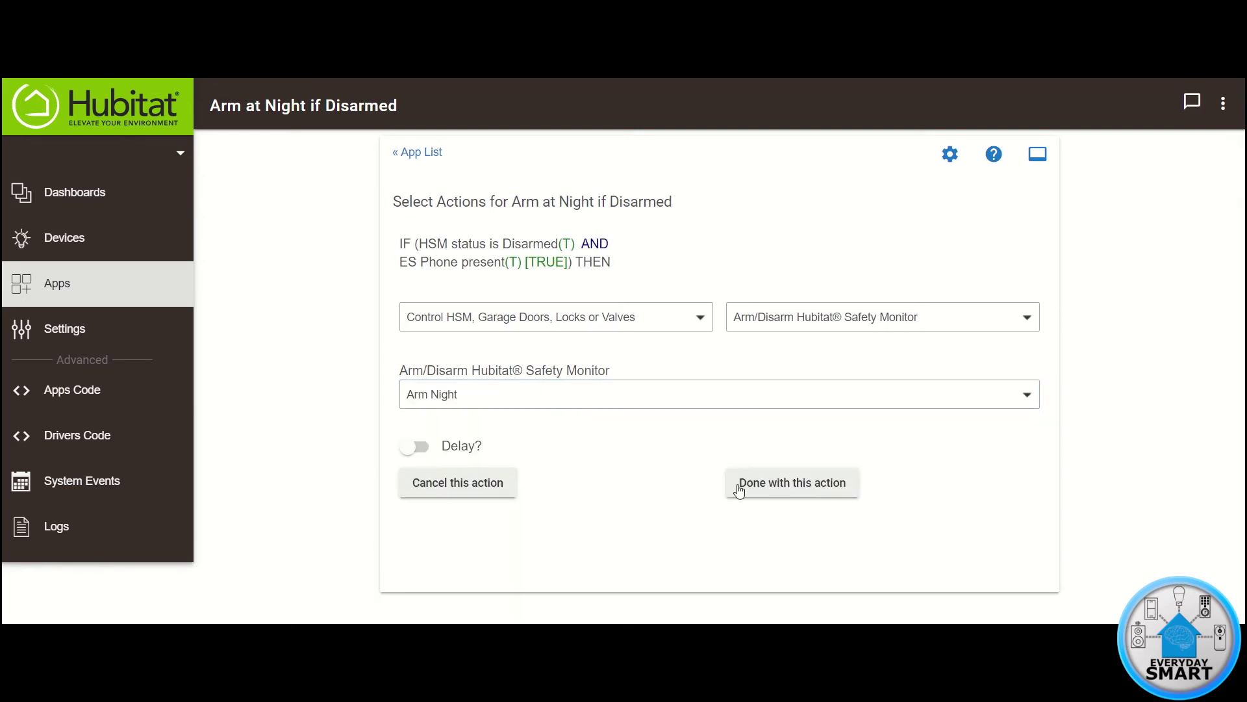
click(779, 485)
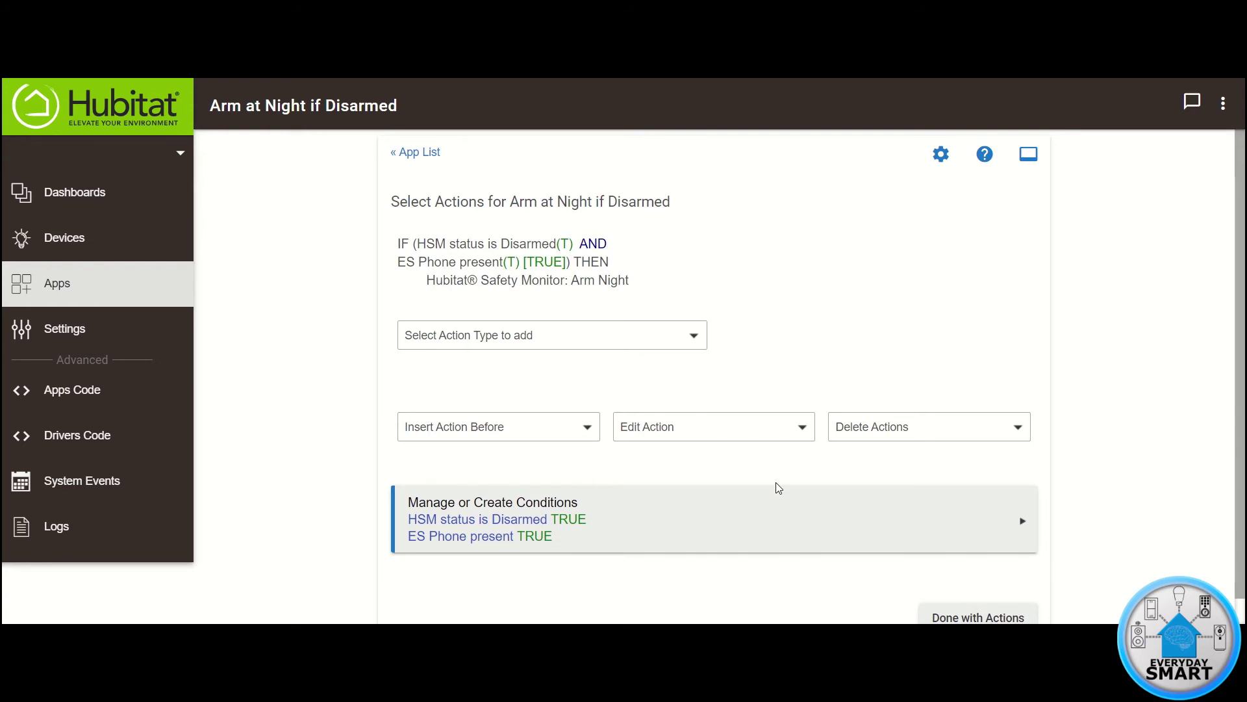
Add an ELSE-IF conditional using HSM status is Disarmed as its first condition
click(518, 345)
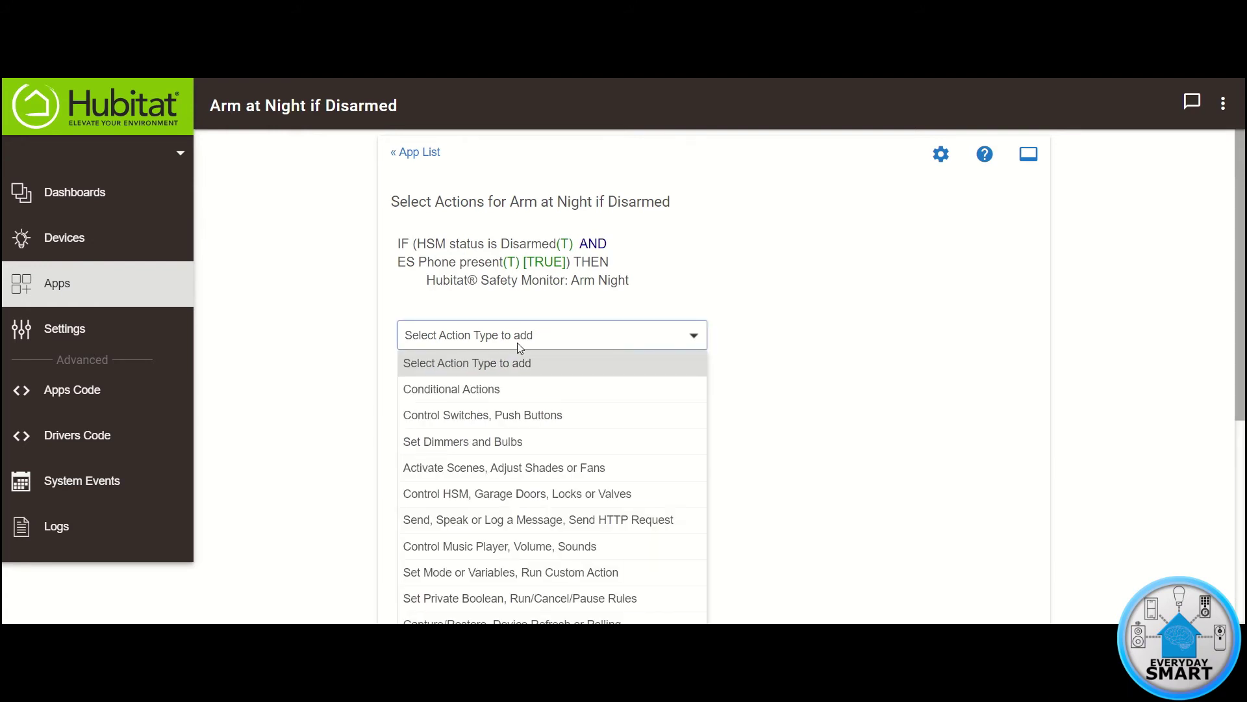
click(473, 392)
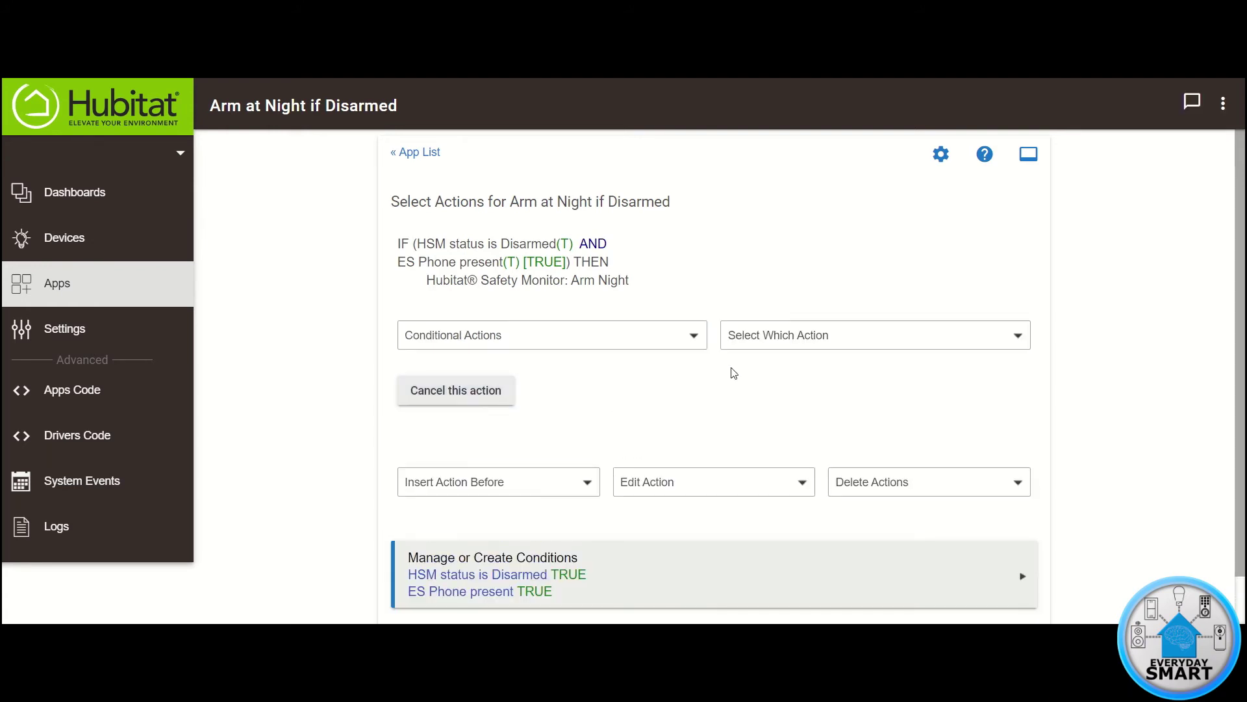
click(852, 336)
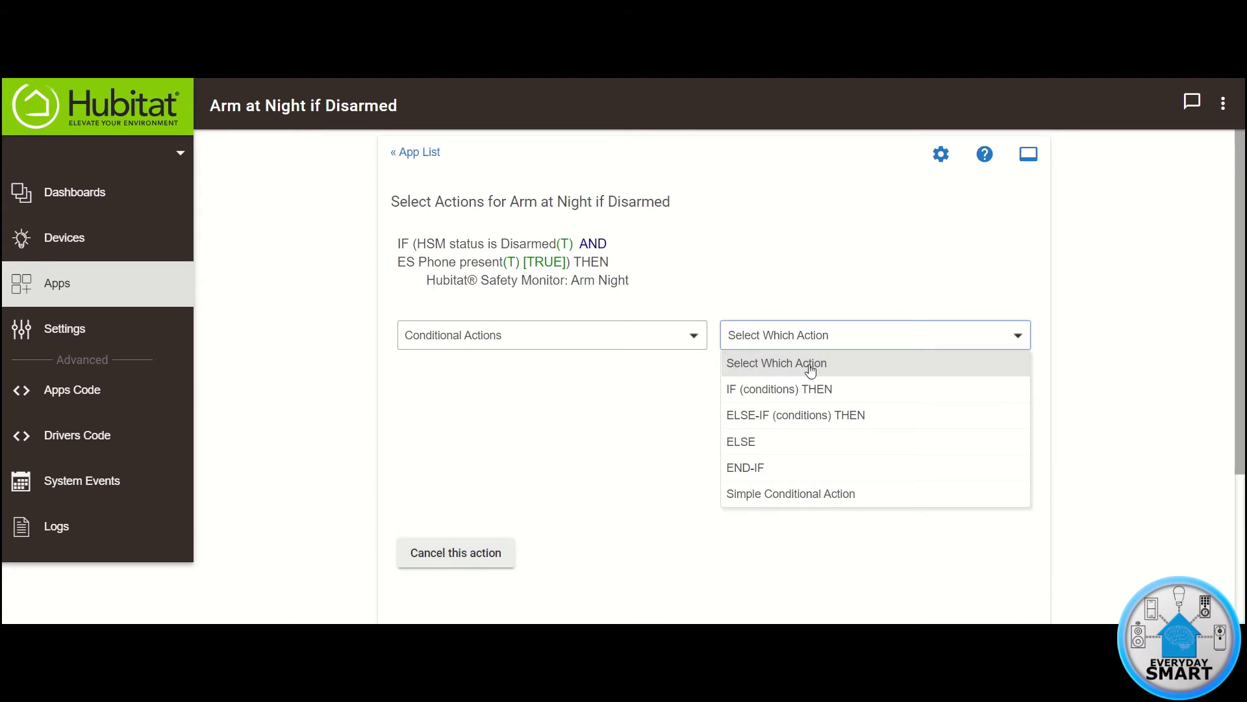
click(789, 419)
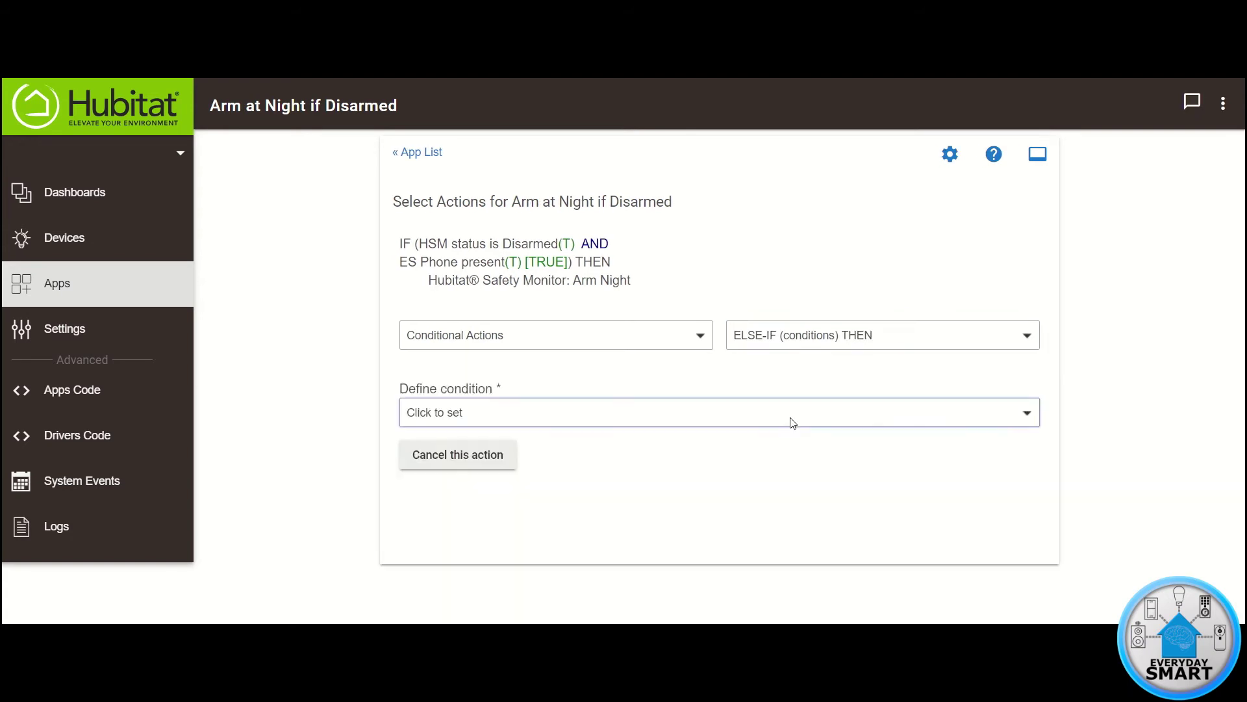
click(624, 424)
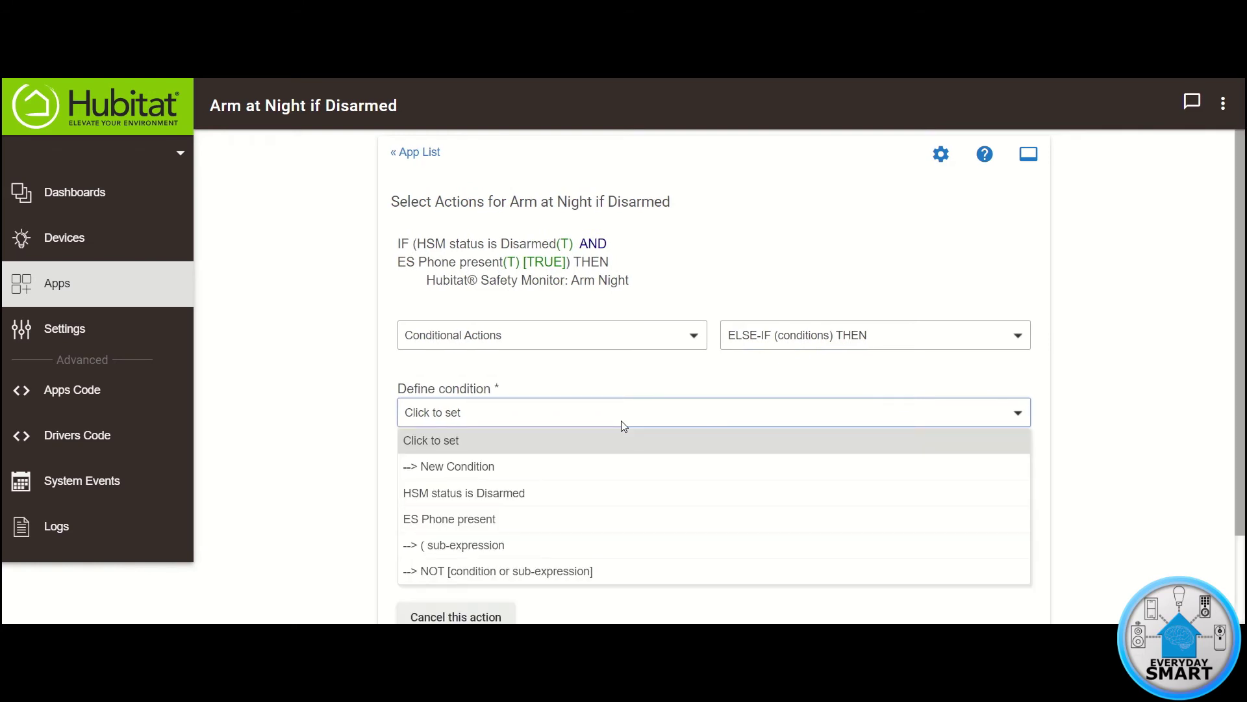
click(468, 495)
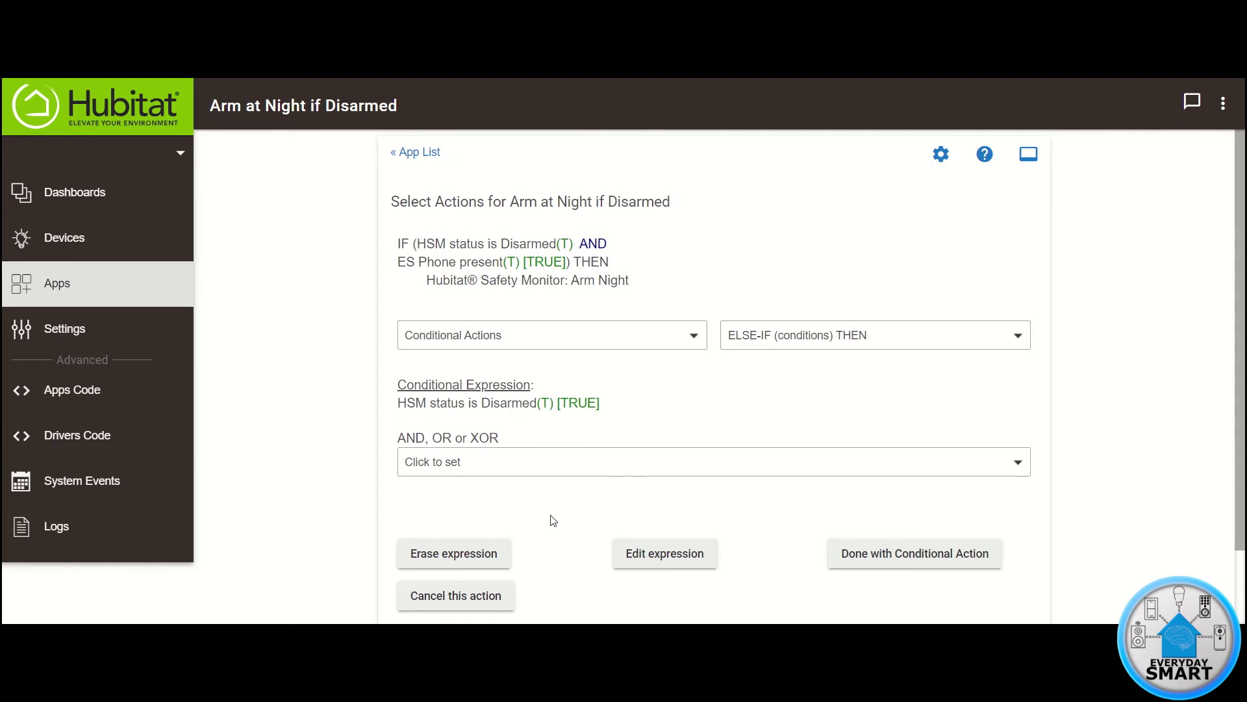
Join a new Presence-based condition to the ELSE-IF with AND
click(473, 465)
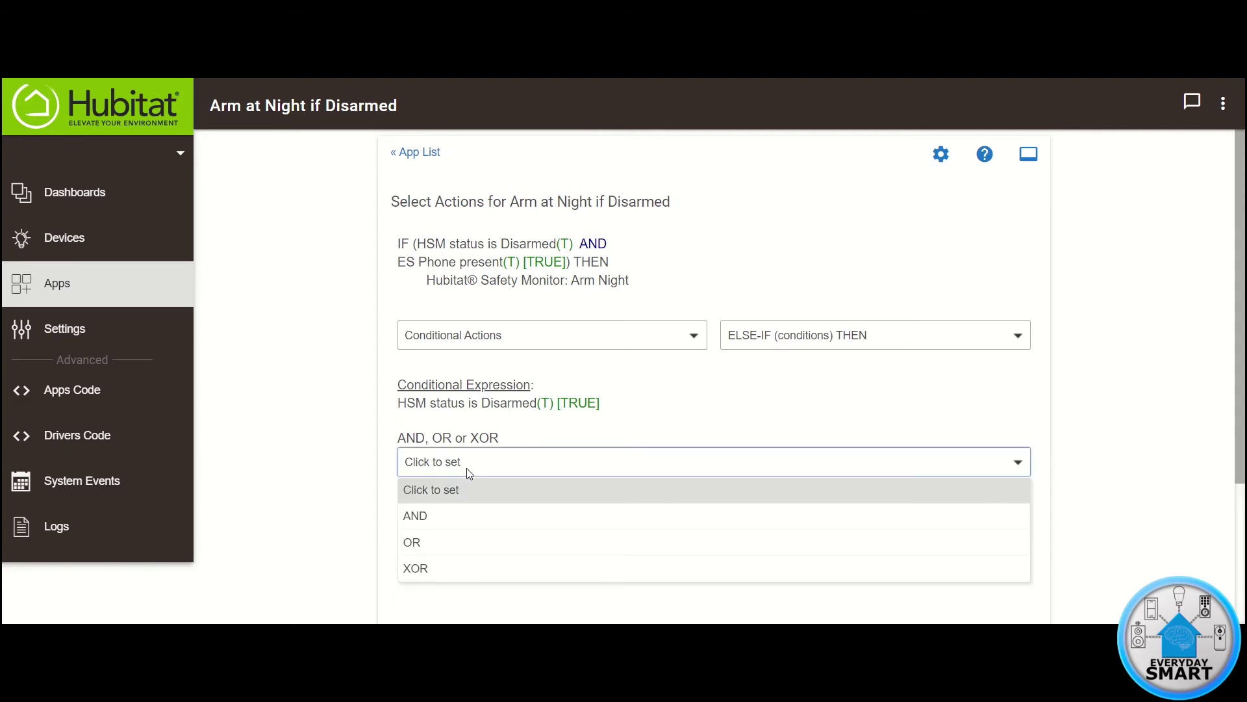
click(418, 515)
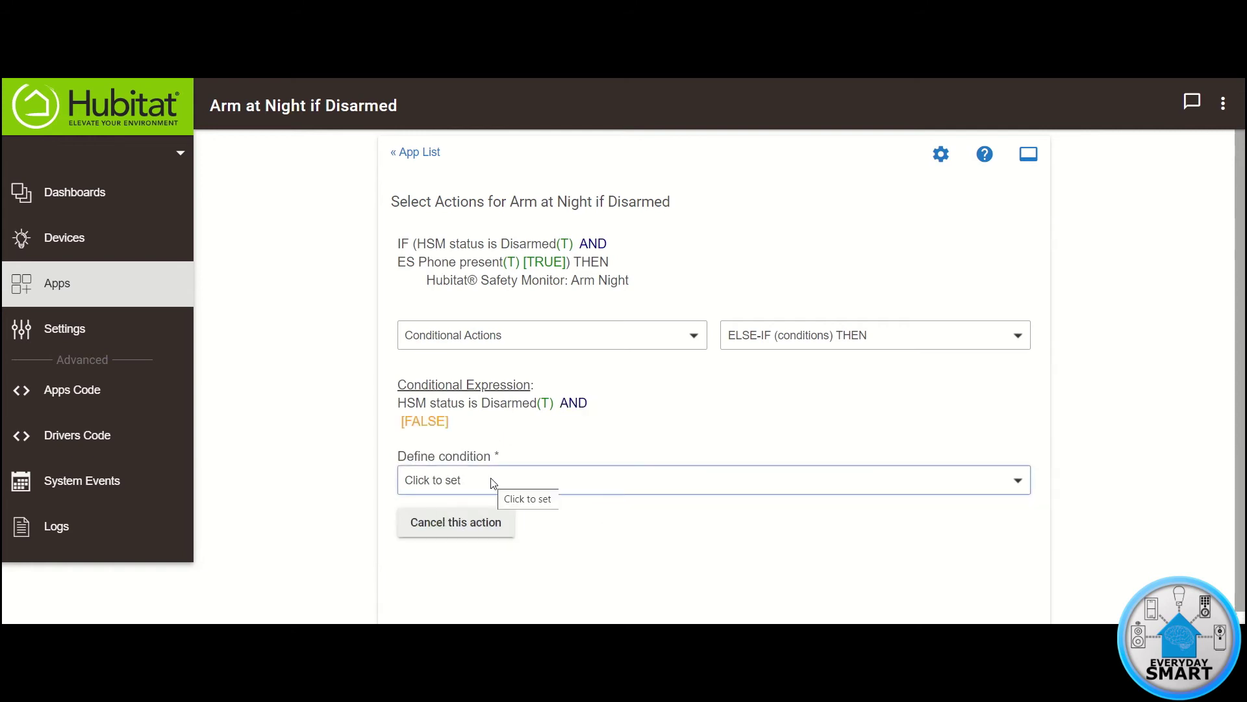
click(492, 484)
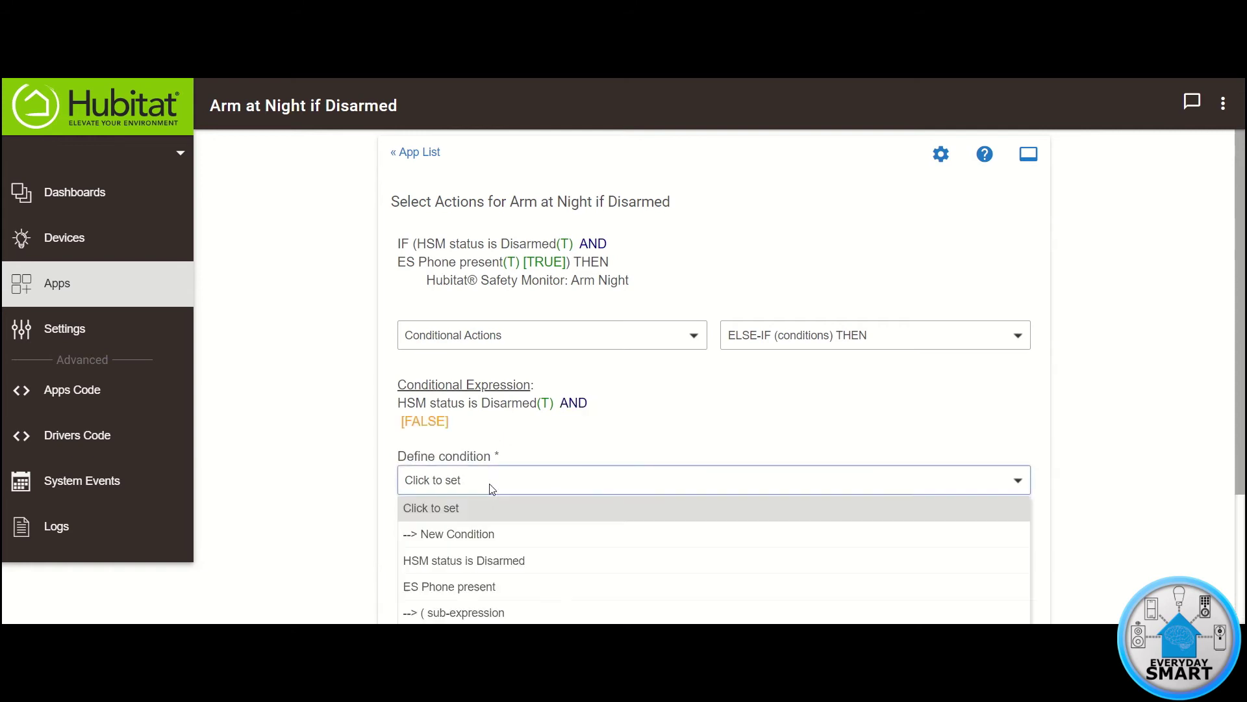
click(459, 534)
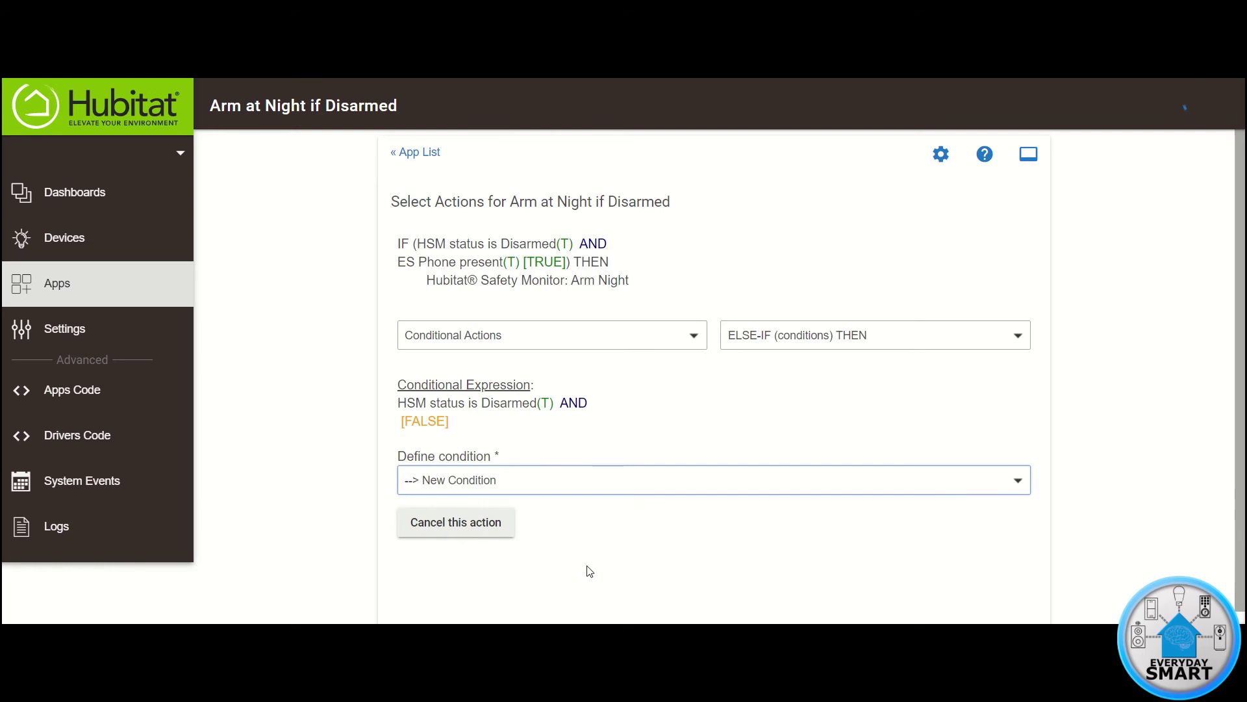
click(529, 482)
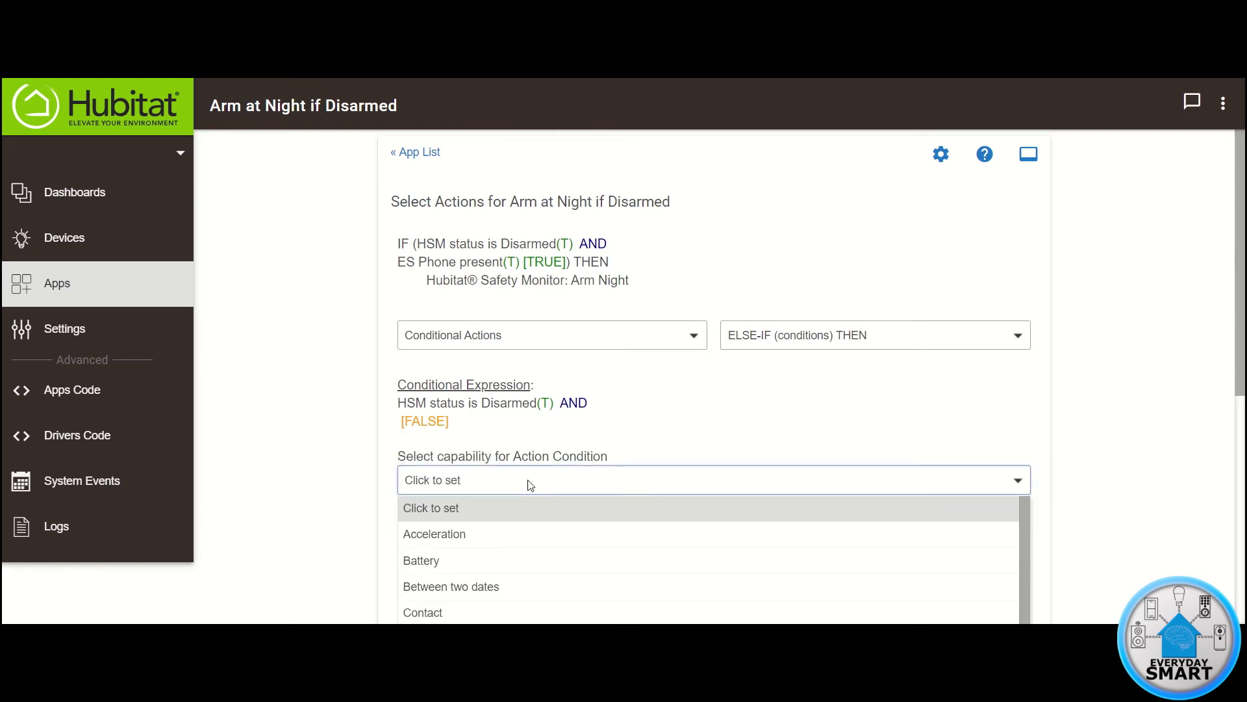
scroll(381, 493, down, 4)
scroll(520, 426, down, 4)
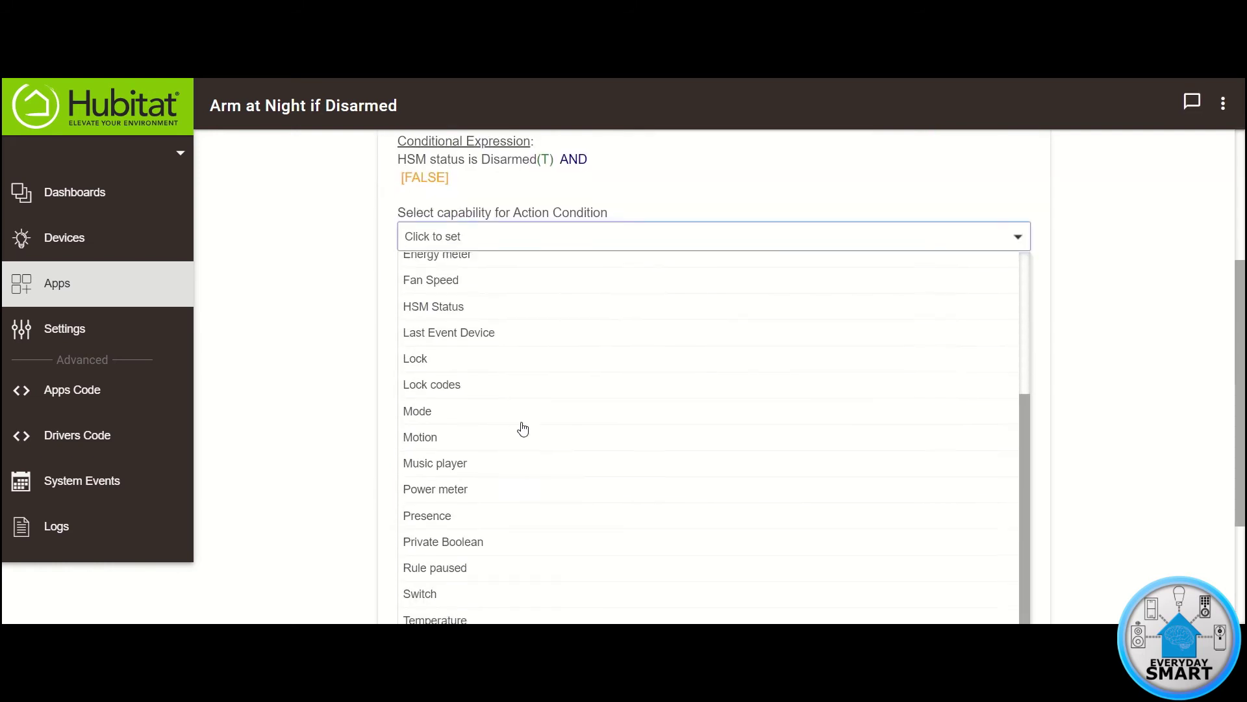
click(442, 517)
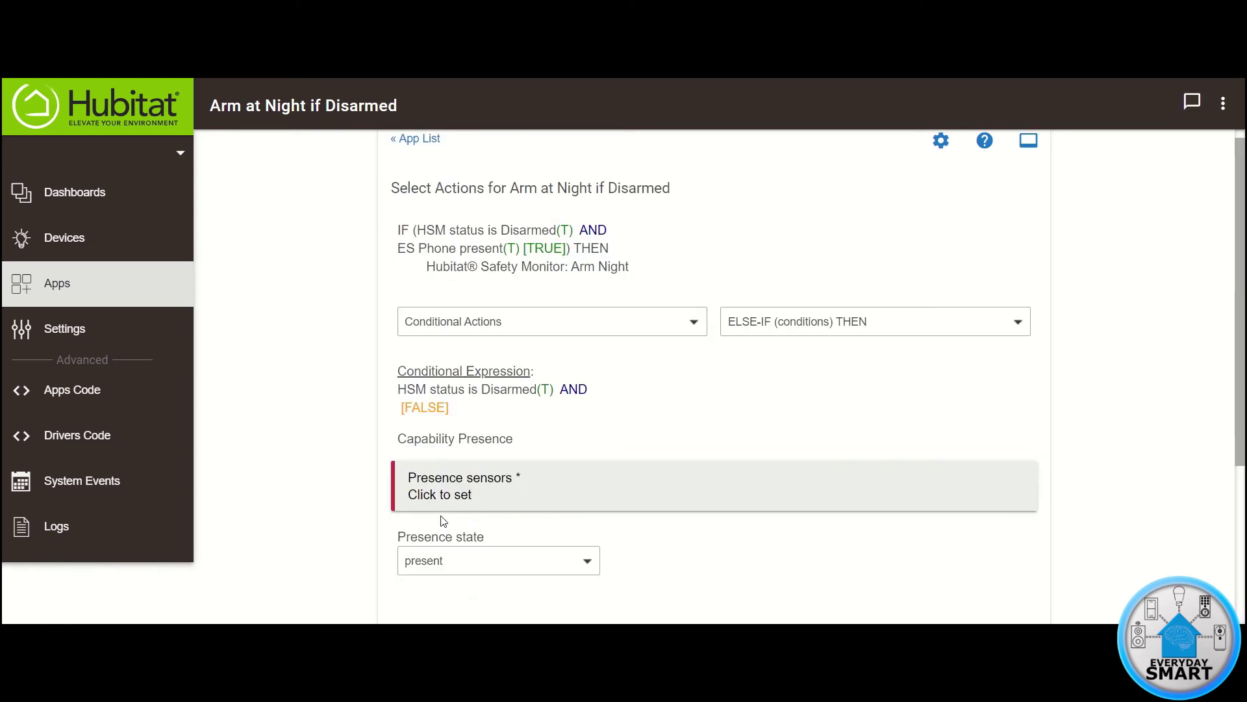
Set the new condition to ES Phone not present
click(492, 494)
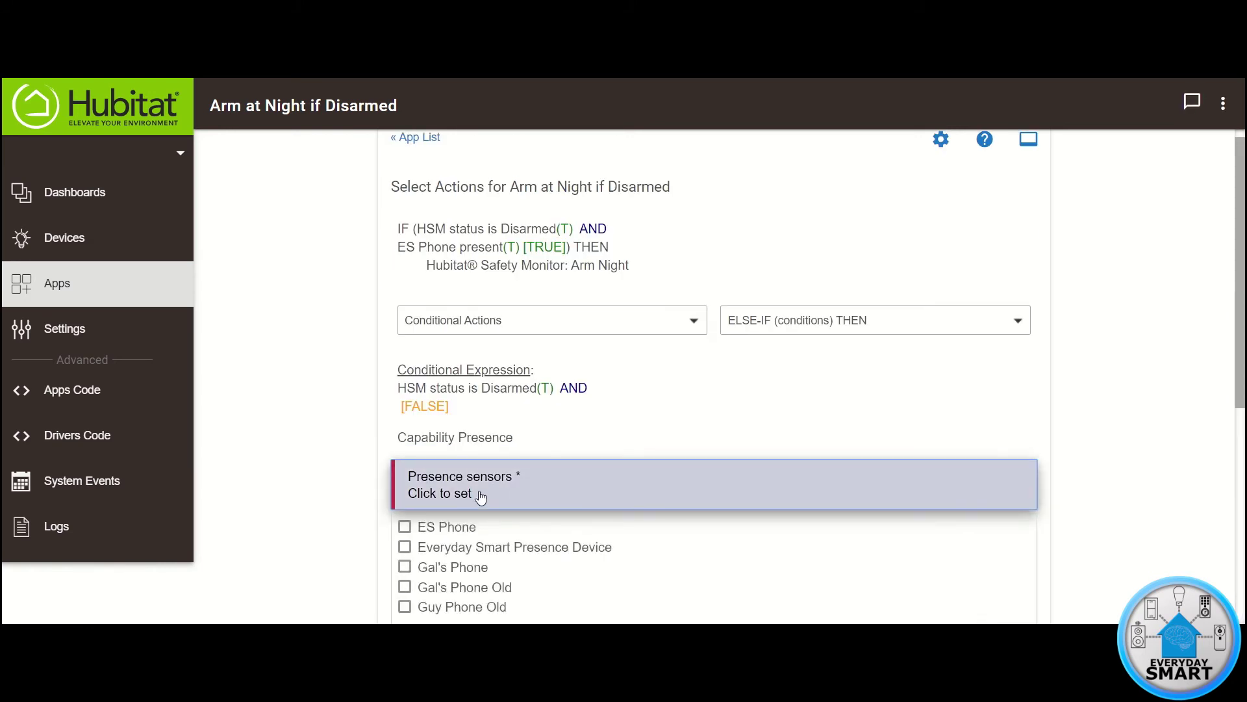
click(405, 527)
scroll(359, 498, down, 3)
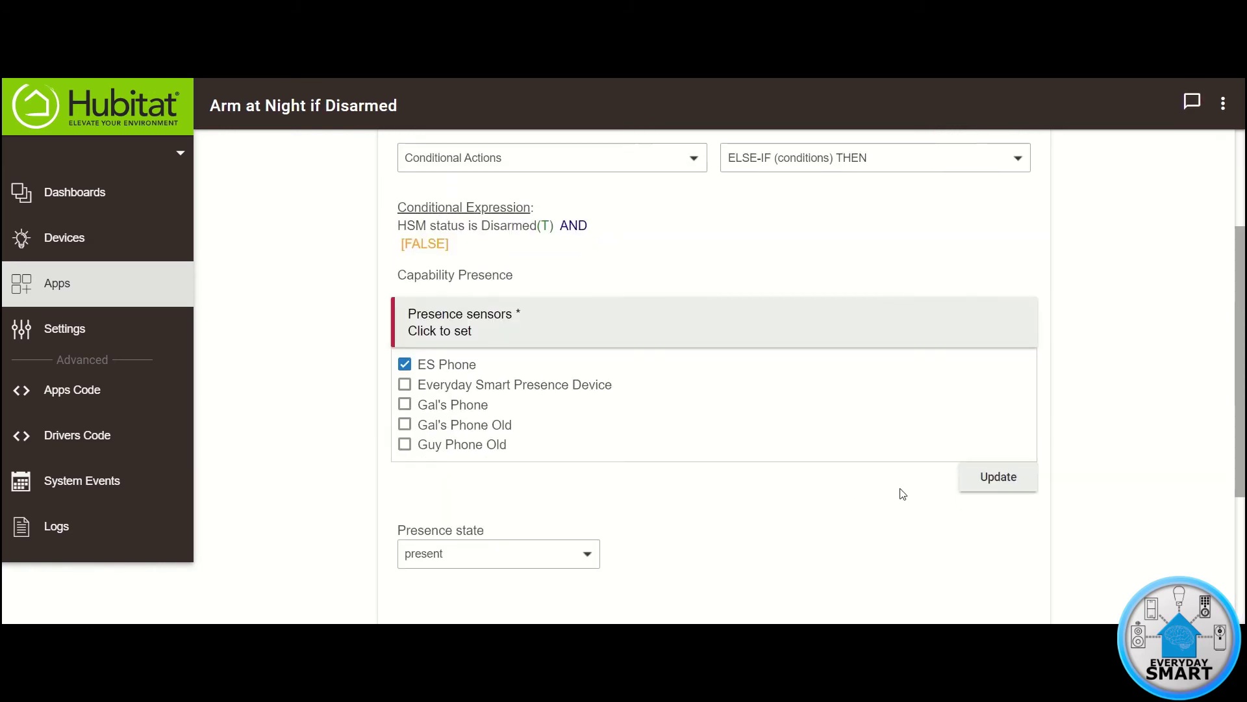
click(990, 484)
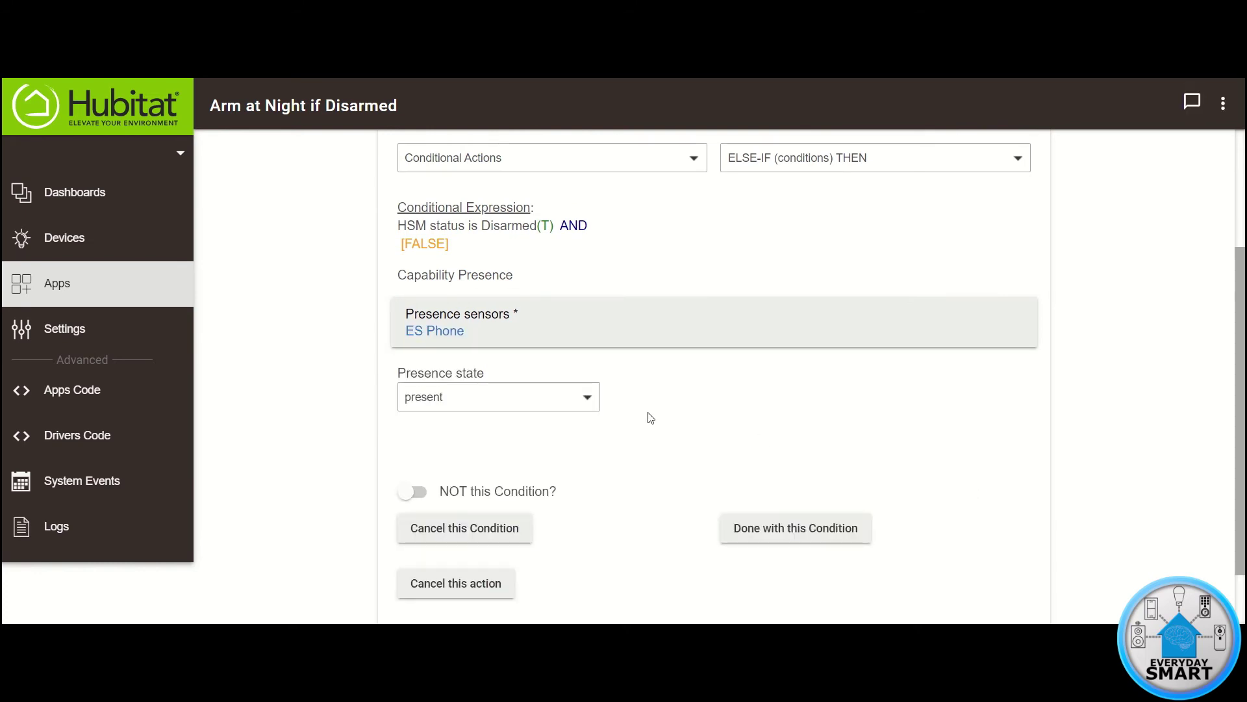
click(588, 402)
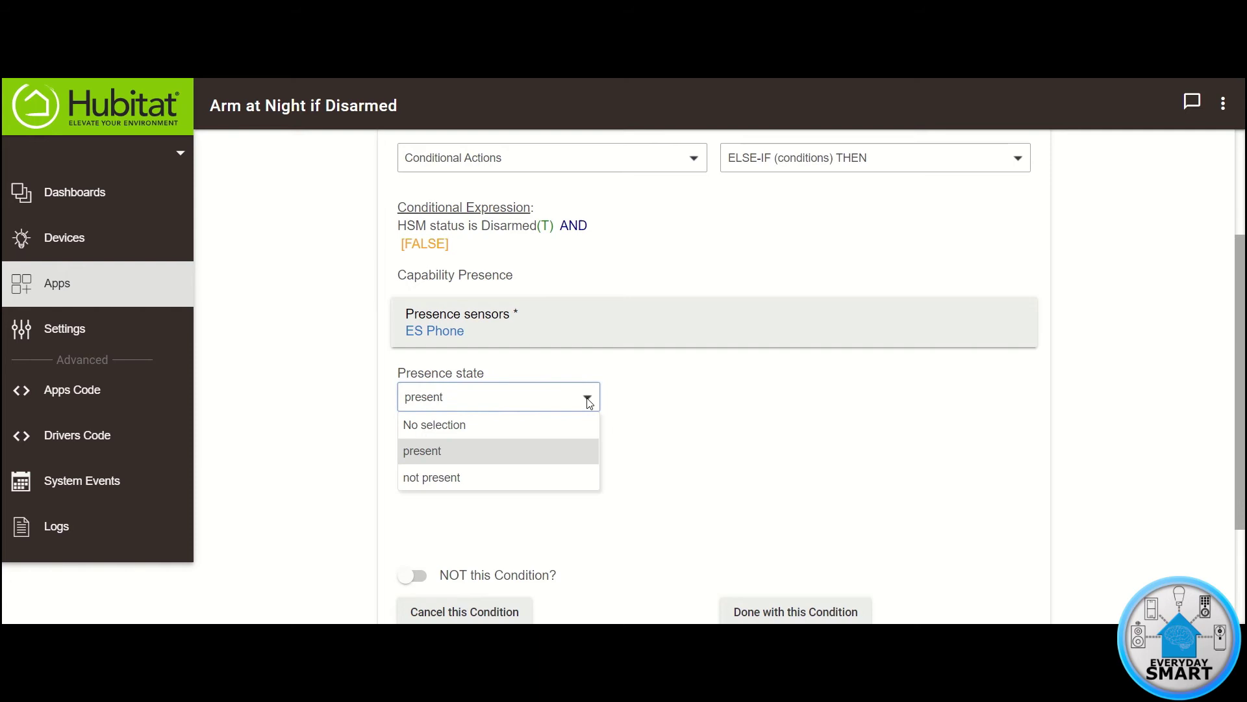
click(458, 479)
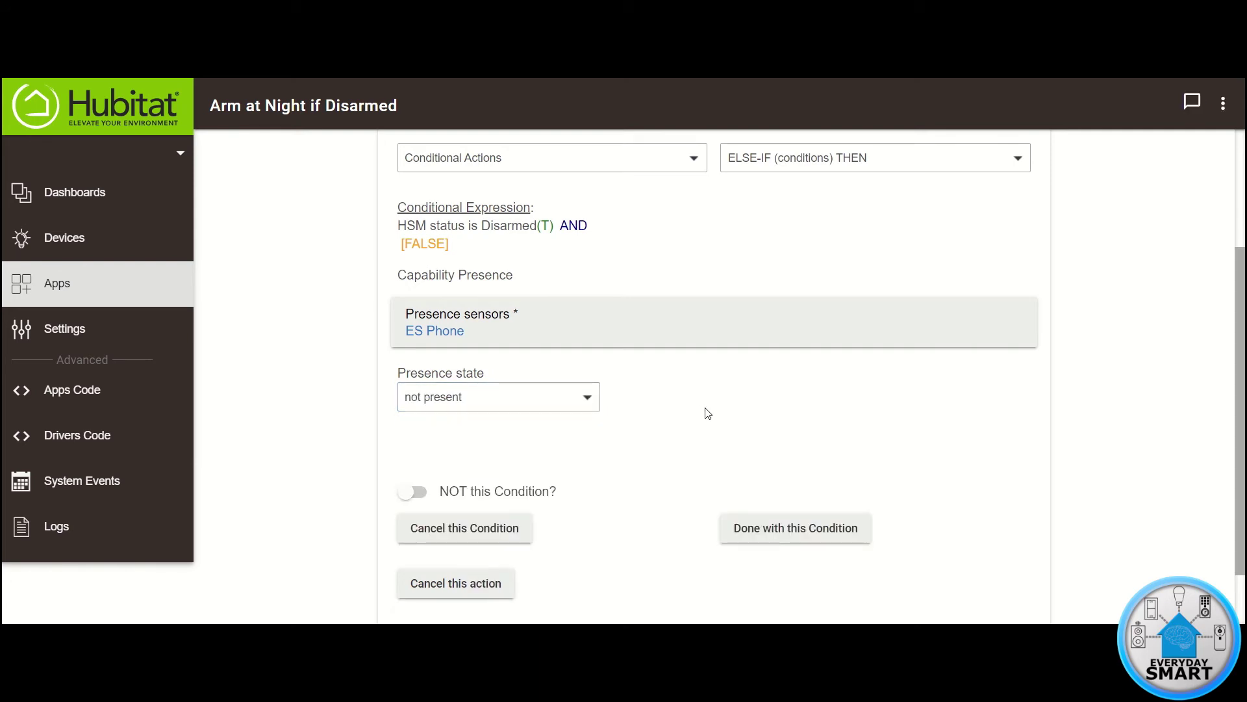
click(787, 539)
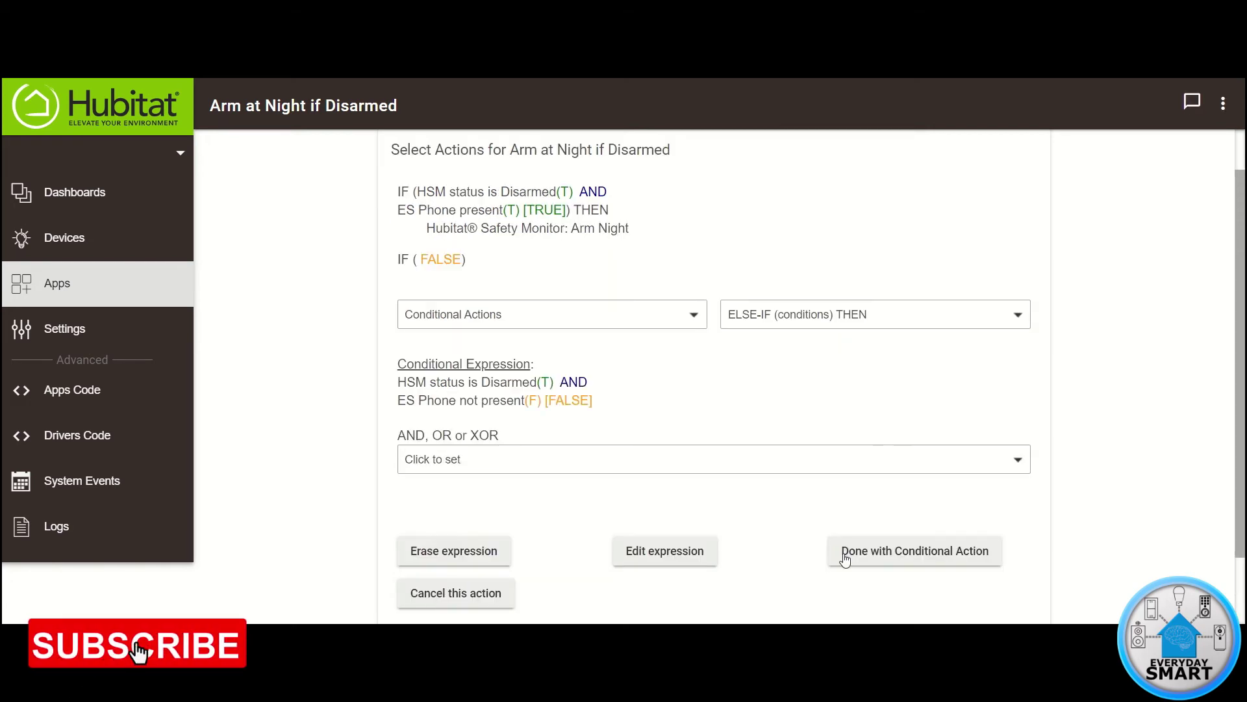
Close the ELSE-IF conditional and add a Hubitat Safety Monitor Arm Away action
click(918, 551)
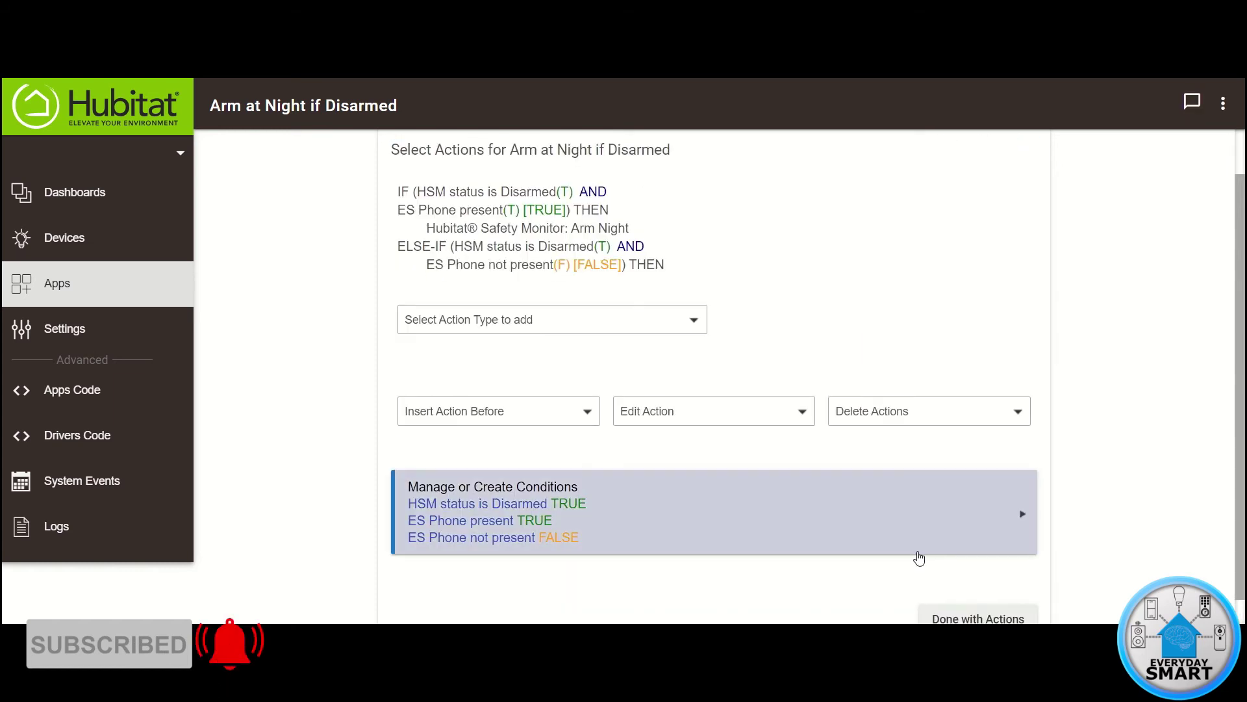
click(663, 323)
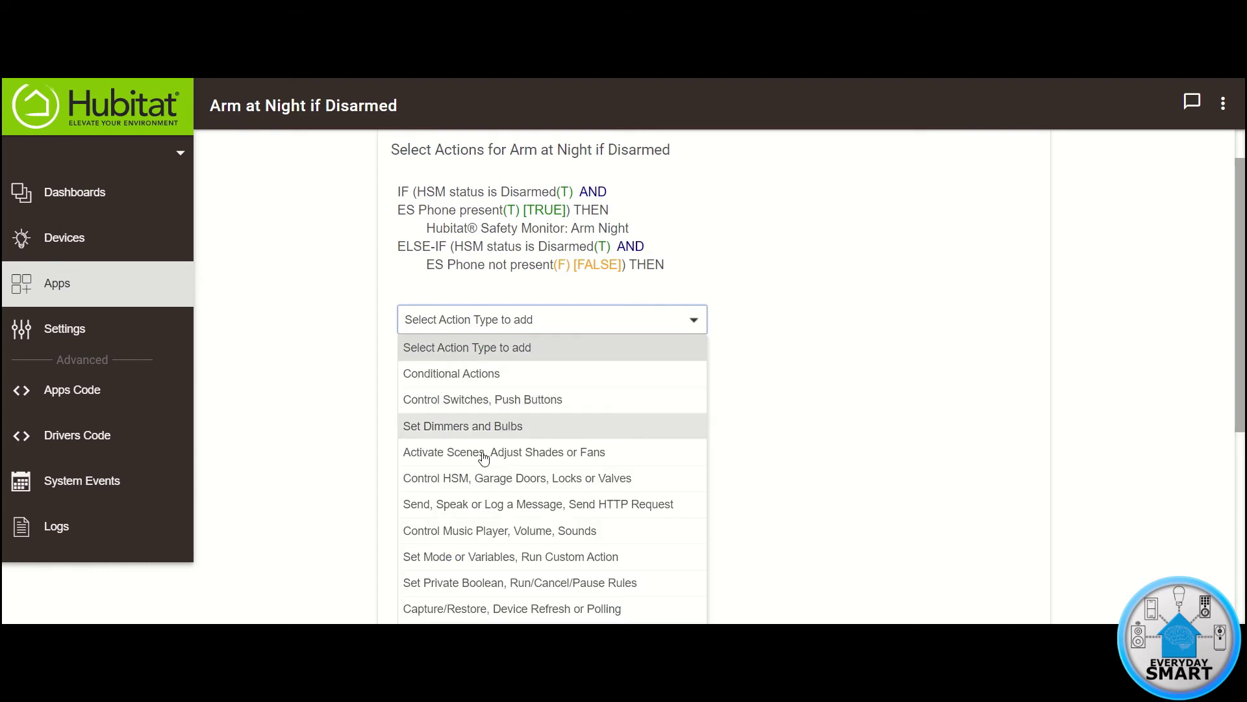
click(447, 482)
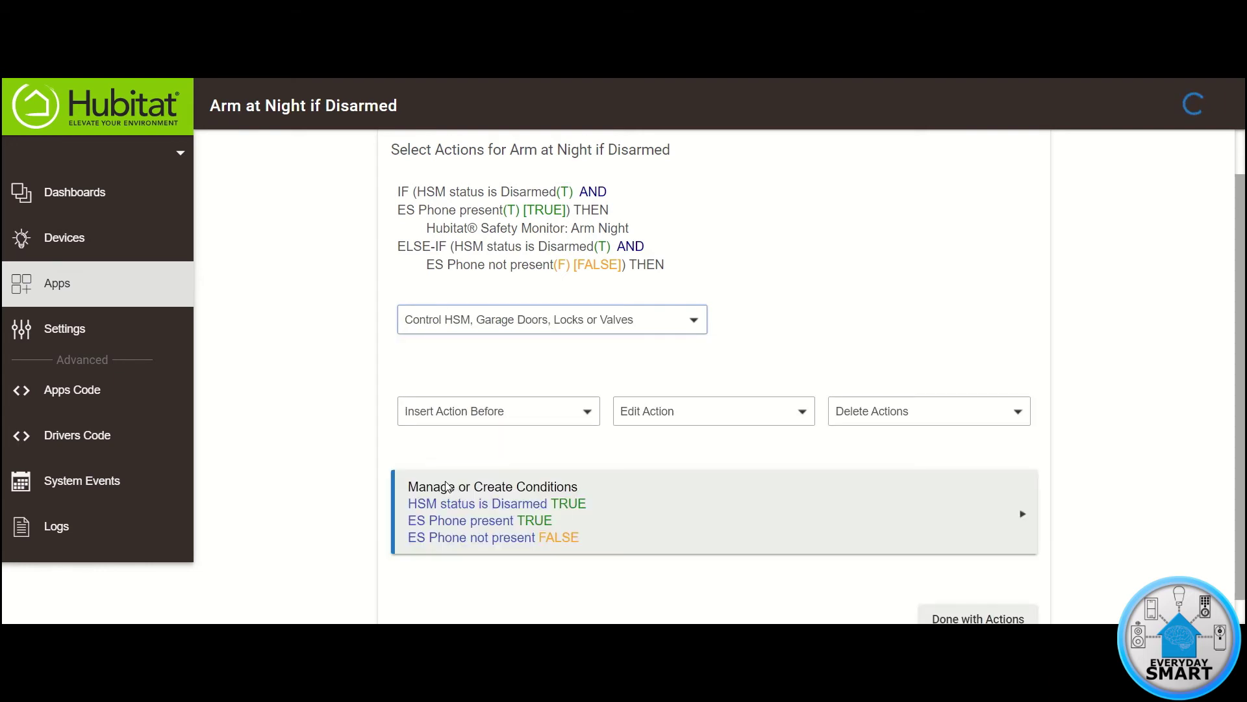
click(785, 325)
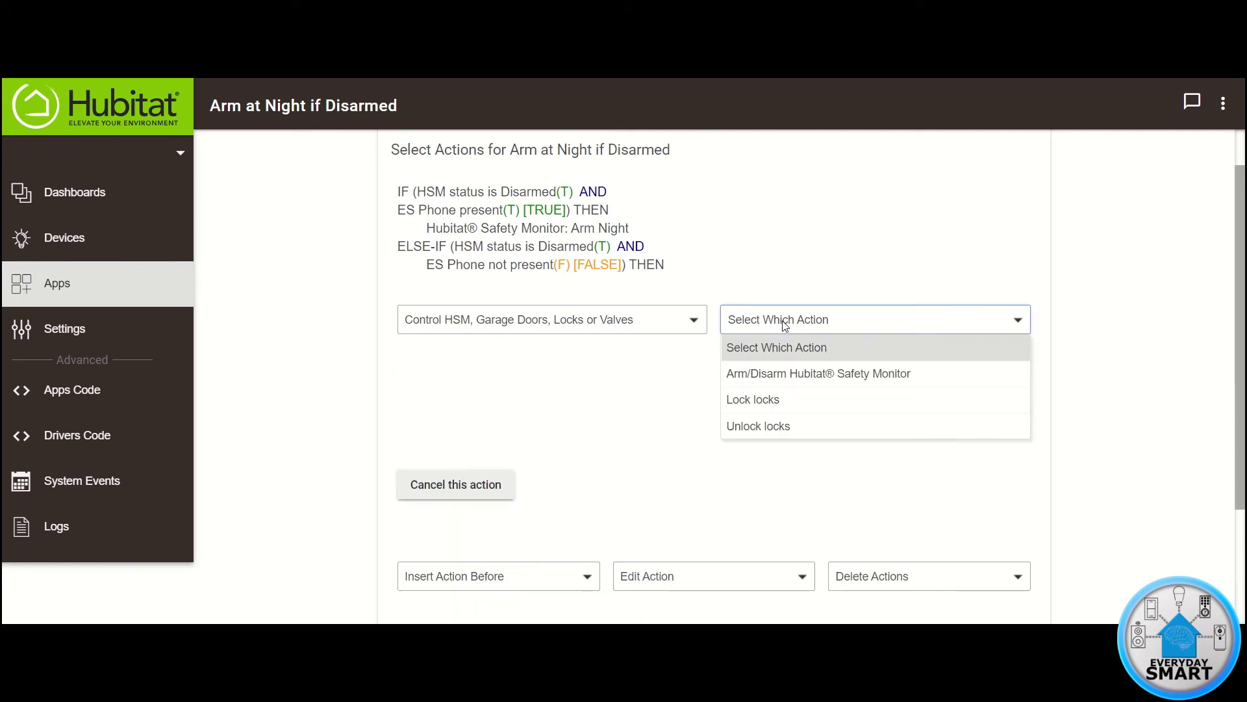
click(811, 377)
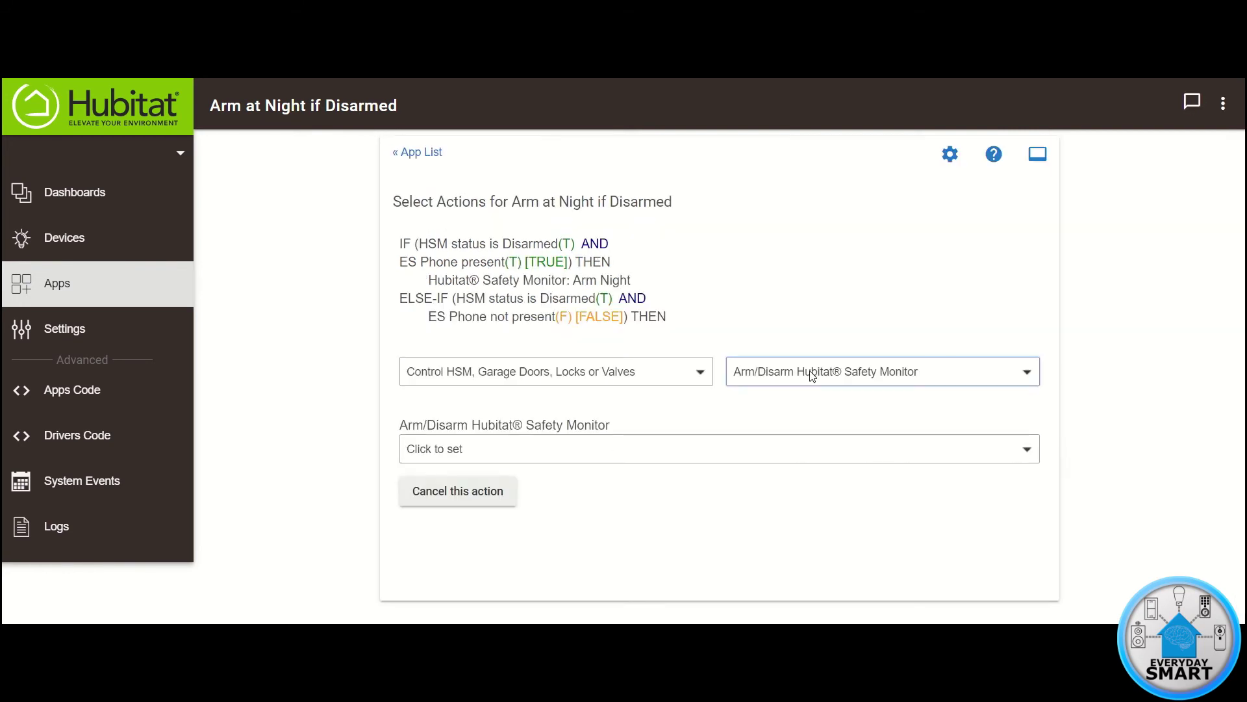
click(453, 455)
scroll(487, 457, down, 1)
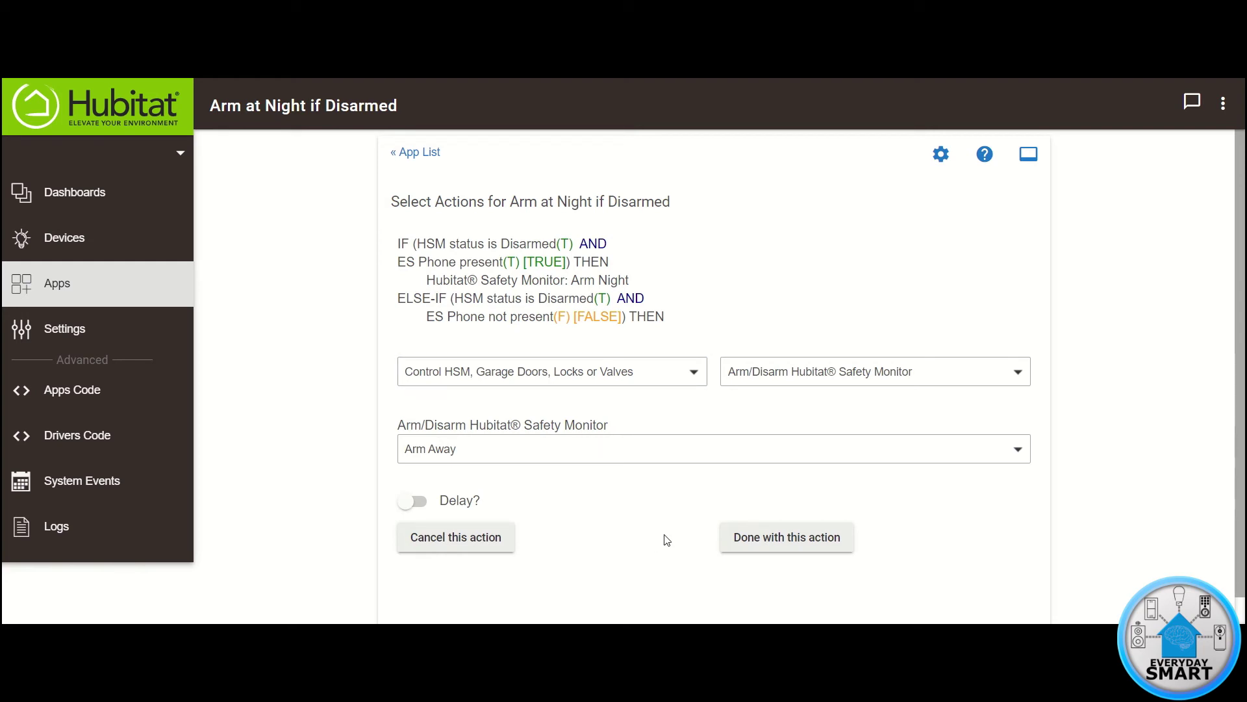
click(798, 544)
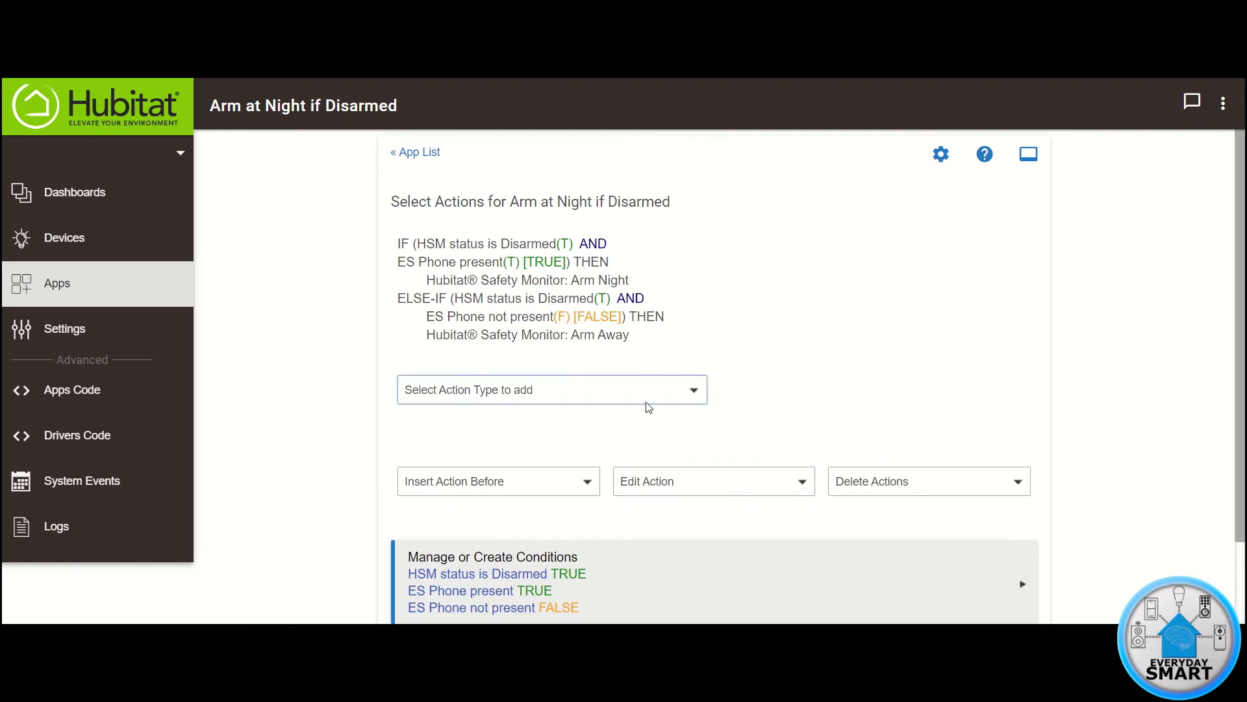
Add an END-IF conditional action and finish the rule's actions
click(523, 397)
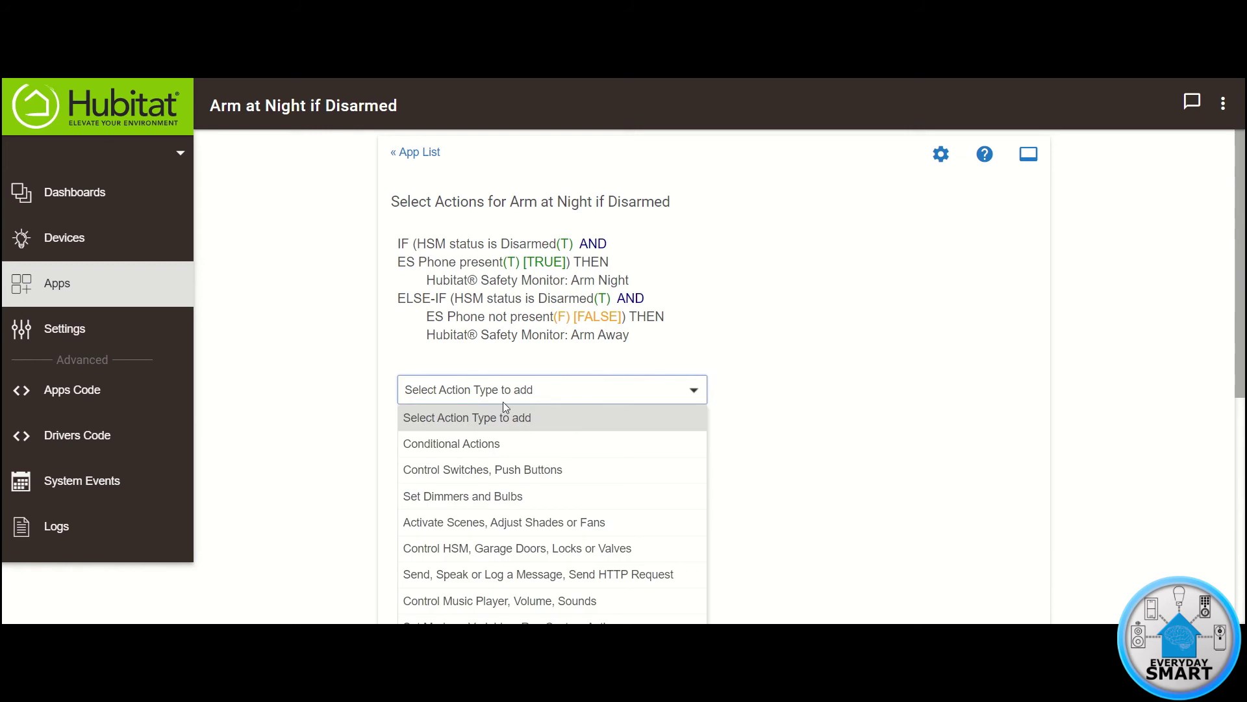
click(430, 442)
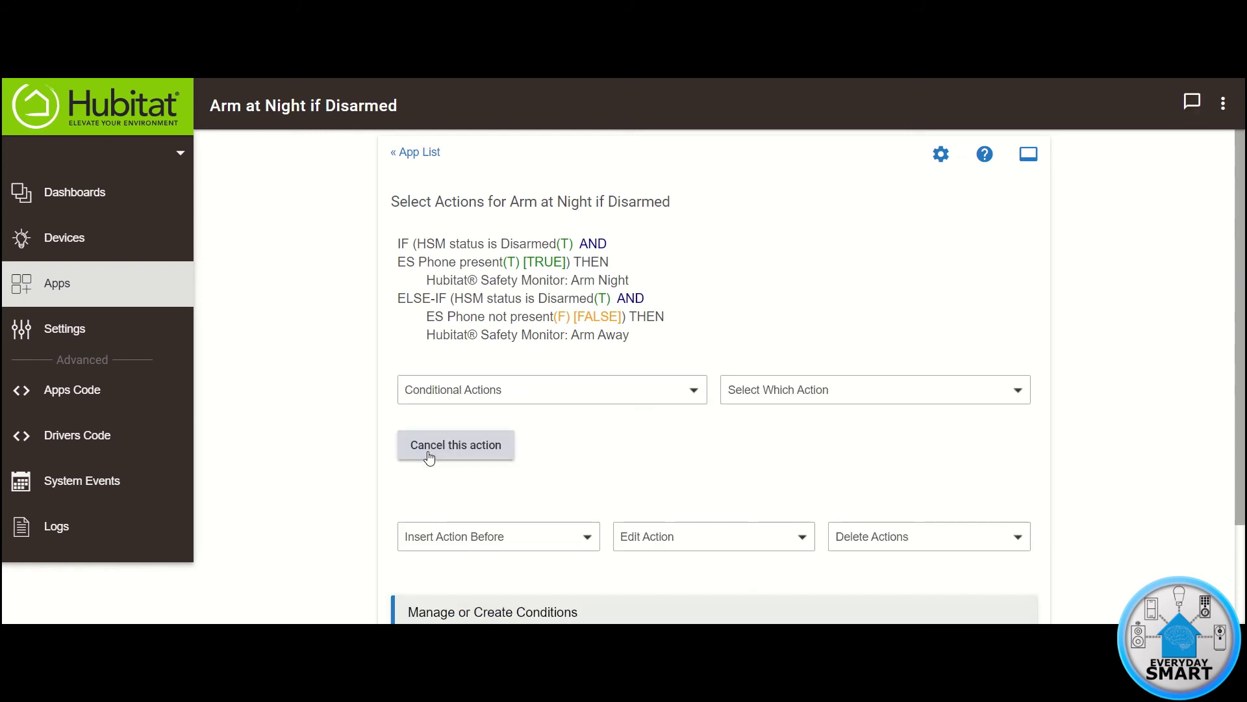
click(866, 396)
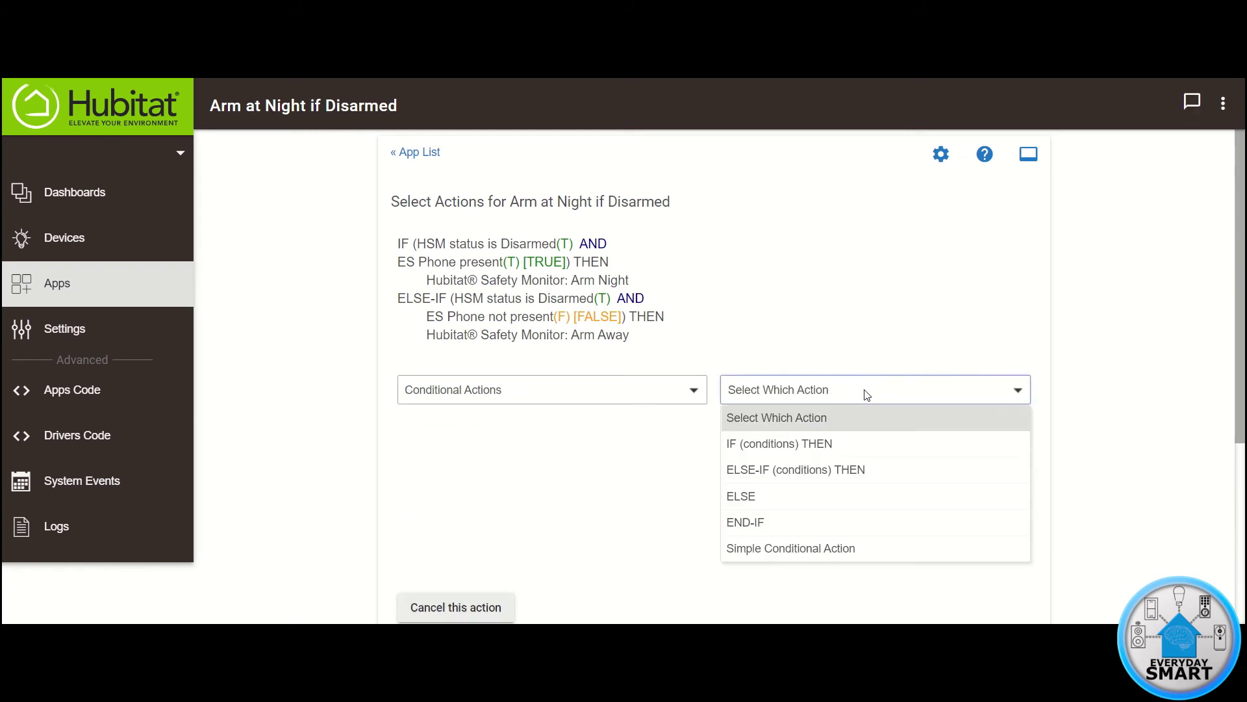
click(761, 523)
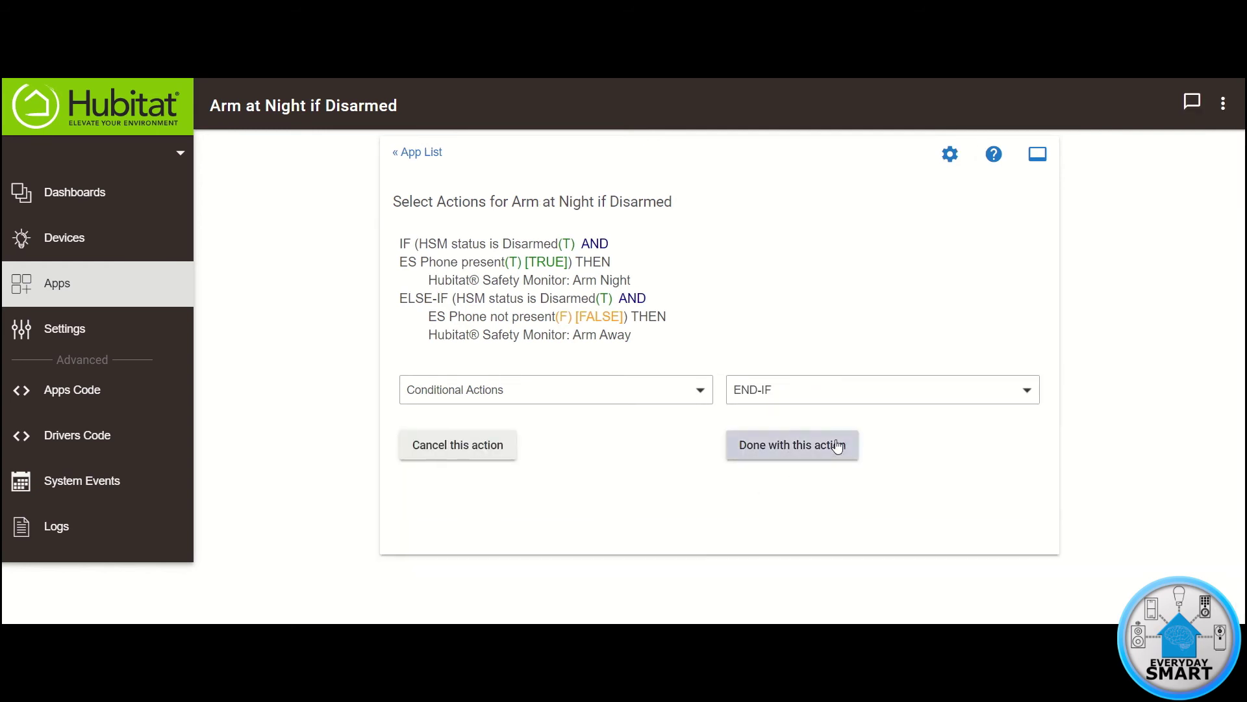
click(809, 455)
click(809, 455)
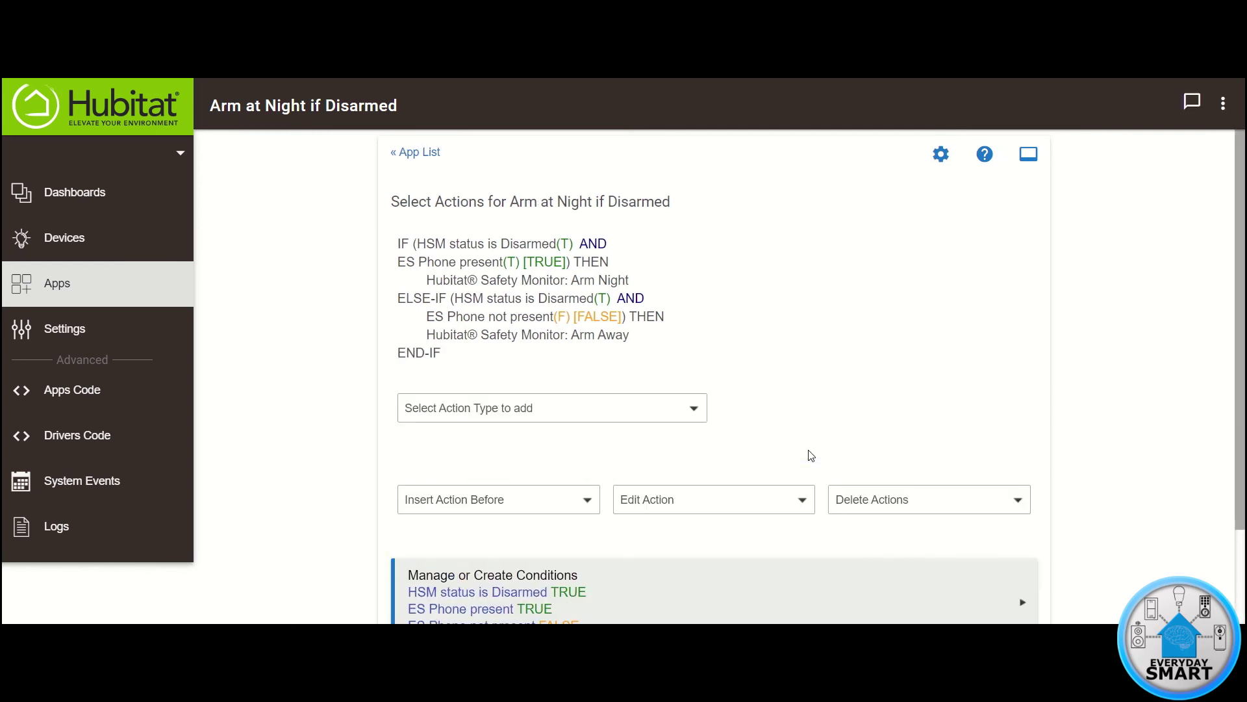
scroll(822, 416, down, 2)
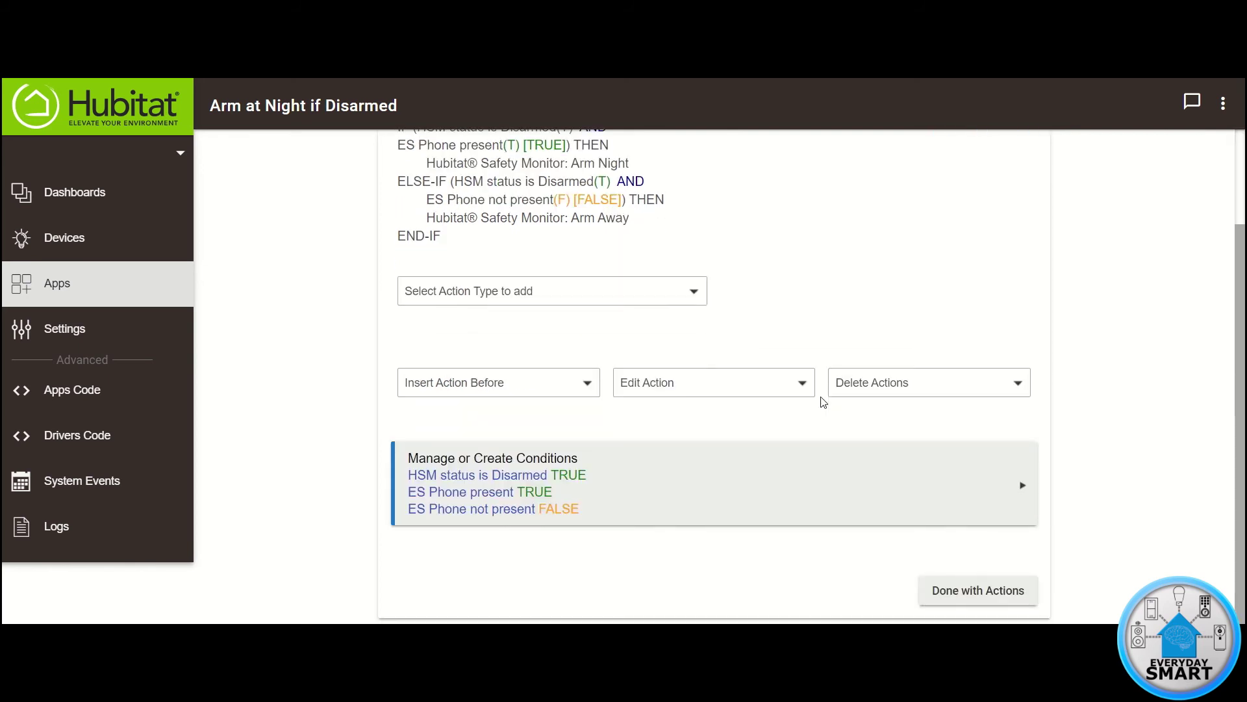
click(980, 590)
scroll(1066, 448, down, 5)
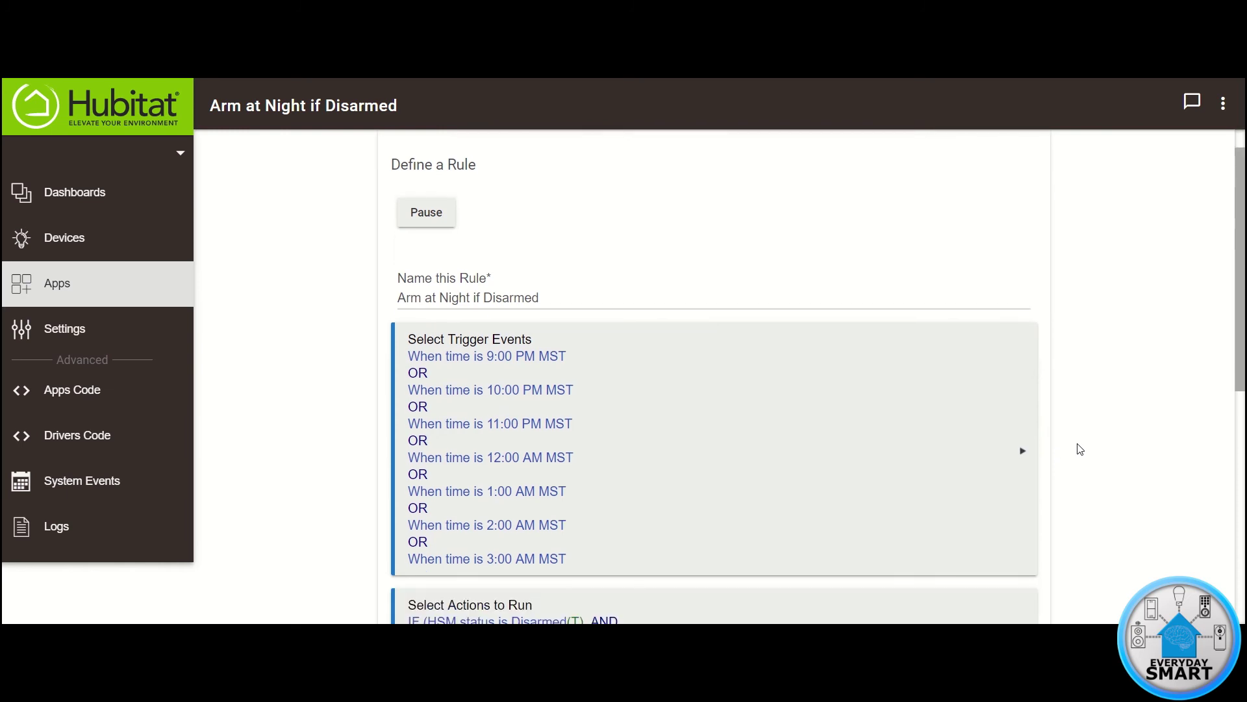
scroll(1085, 449, up, 2)
scroll(1088, 450, up, 1)
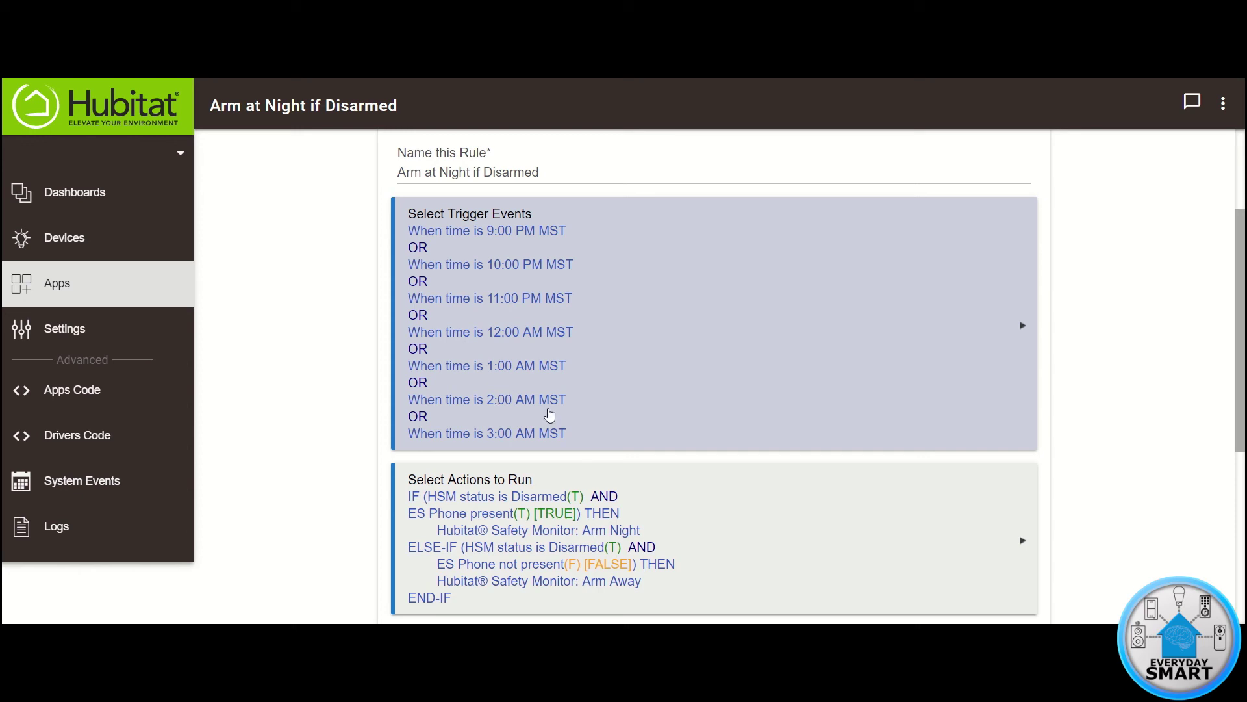
scroll(509, 412, down, 1)
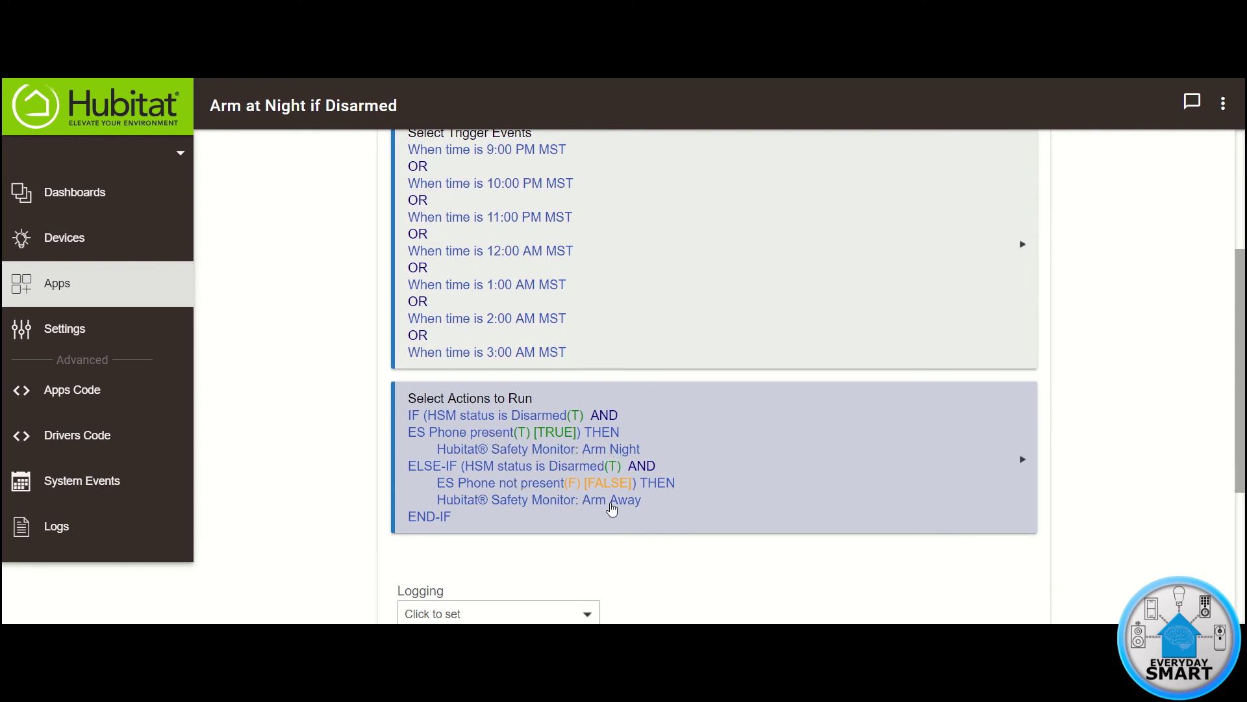
scroll(619, 512, down, 4)
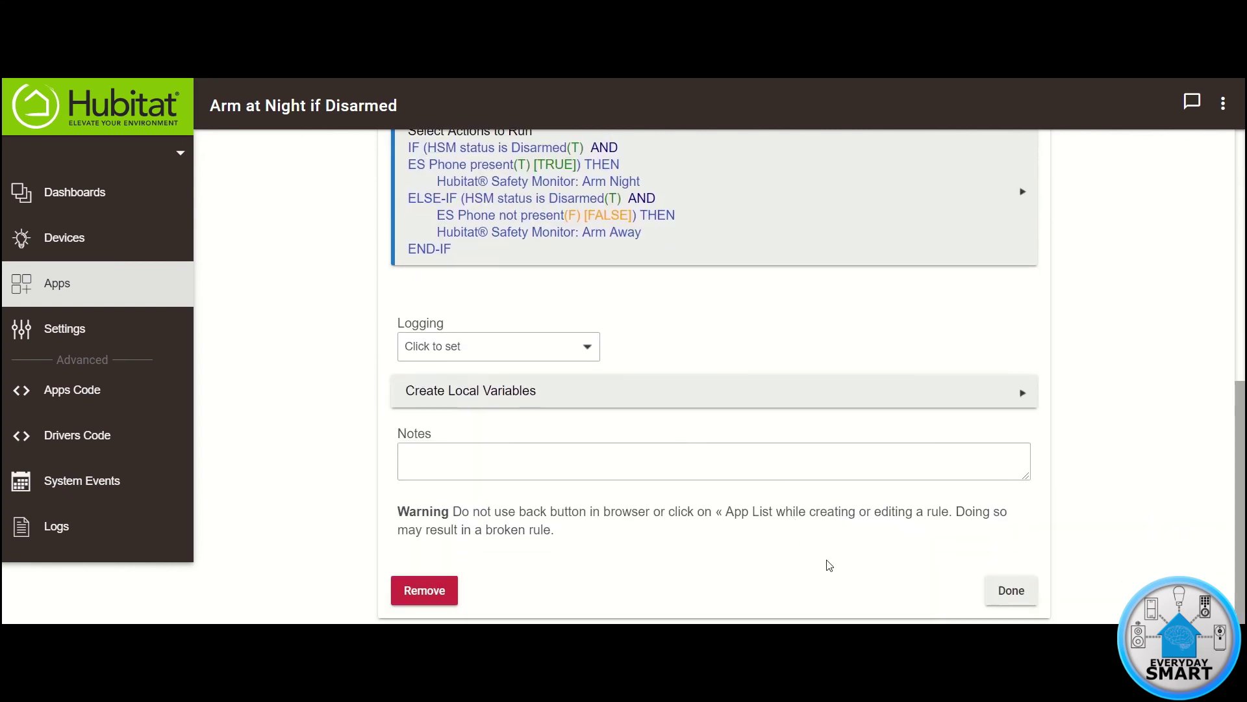